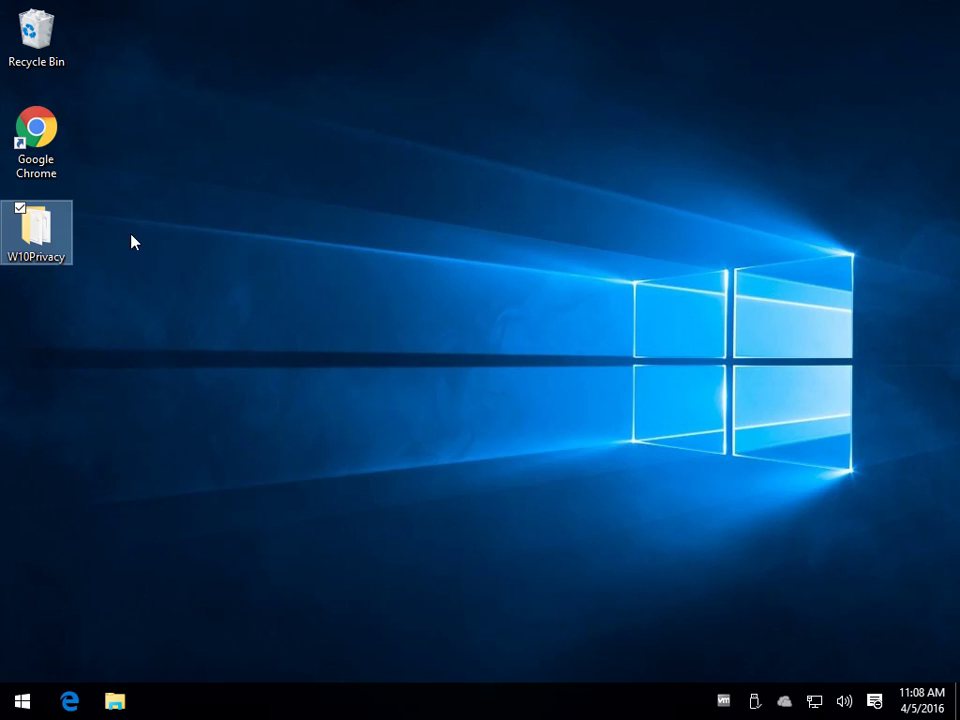
# Step: Launch W10Privacy.exe from the W10Privacy folder with administrator rights
pyautogui.doubleClick(36, 247)
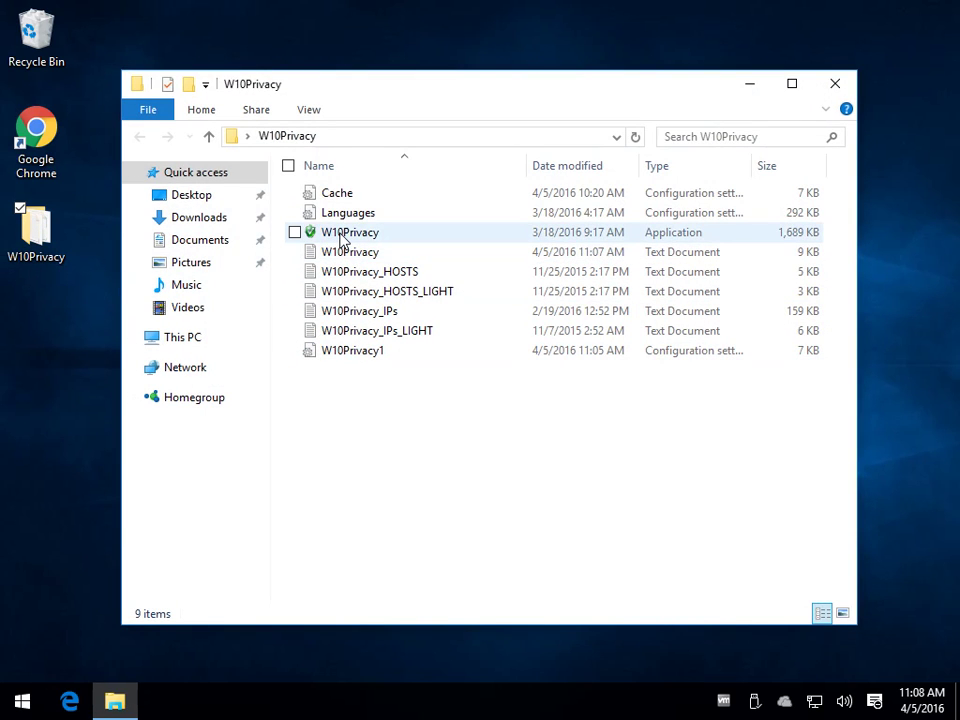
pyautogui.rightClick(312, 233)
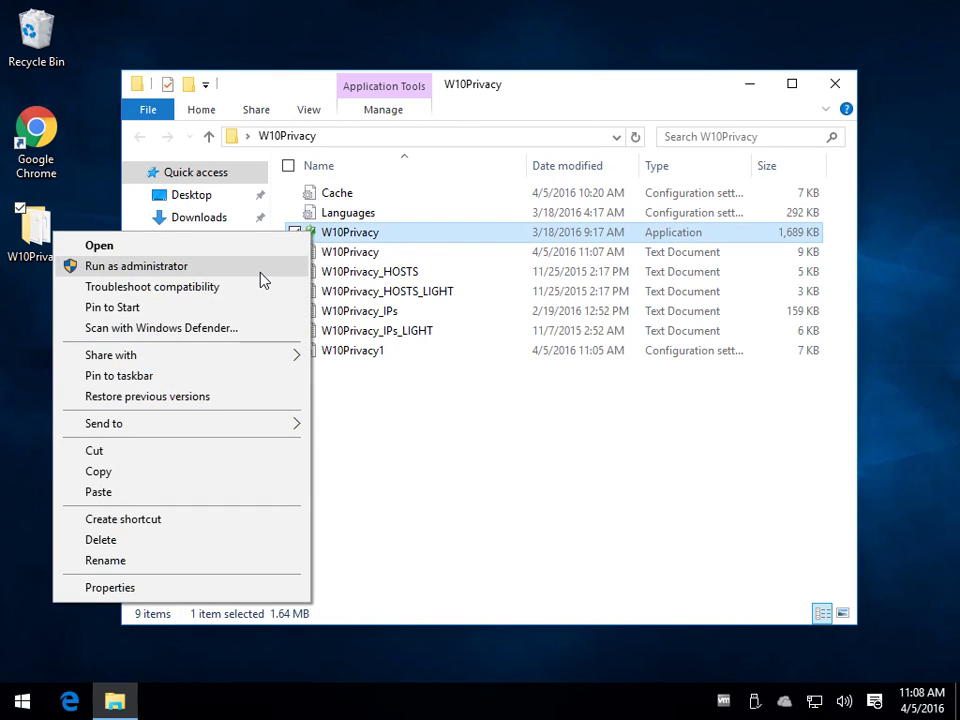
pyautogui.click(260, 268)
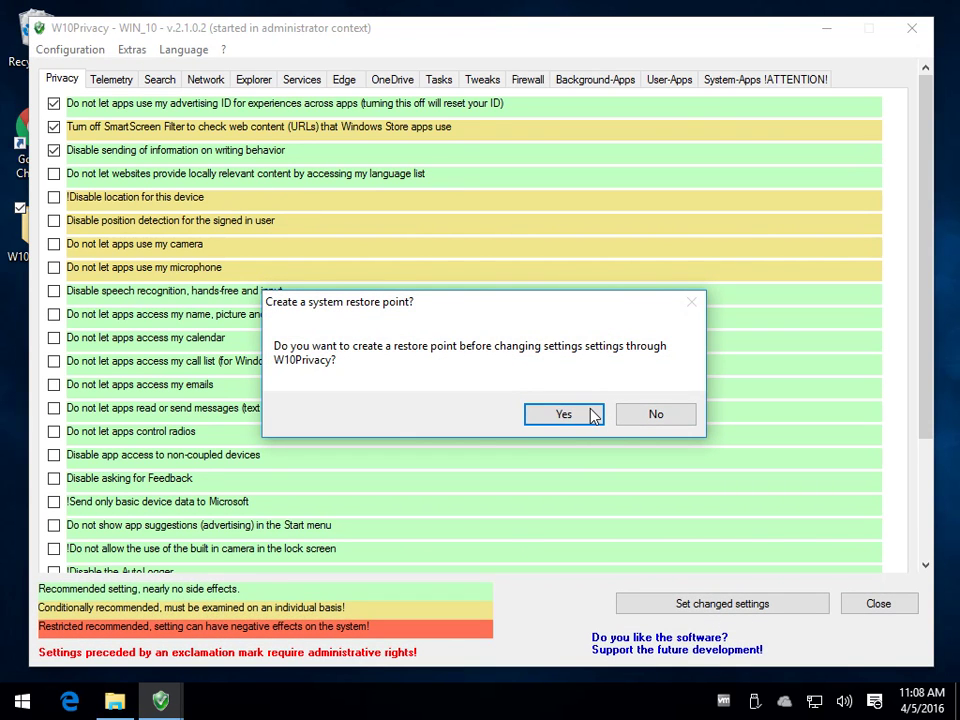
# Step: Agree to create a system restore point and skip opening System Restore
pyautogui.click(593, 414)
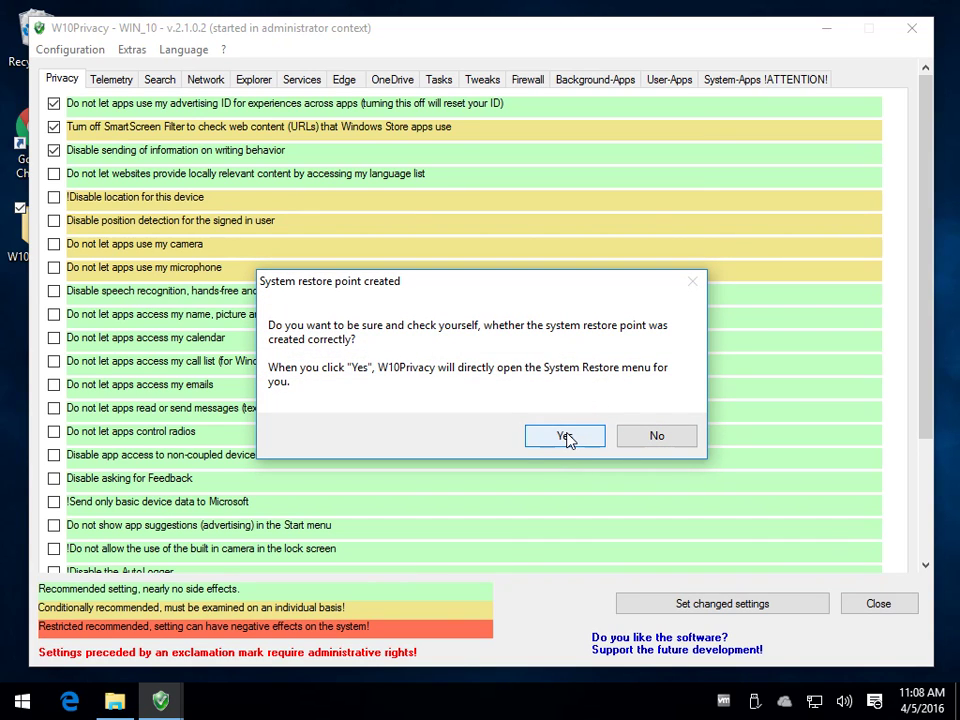
pyautogui.click(670, 438)
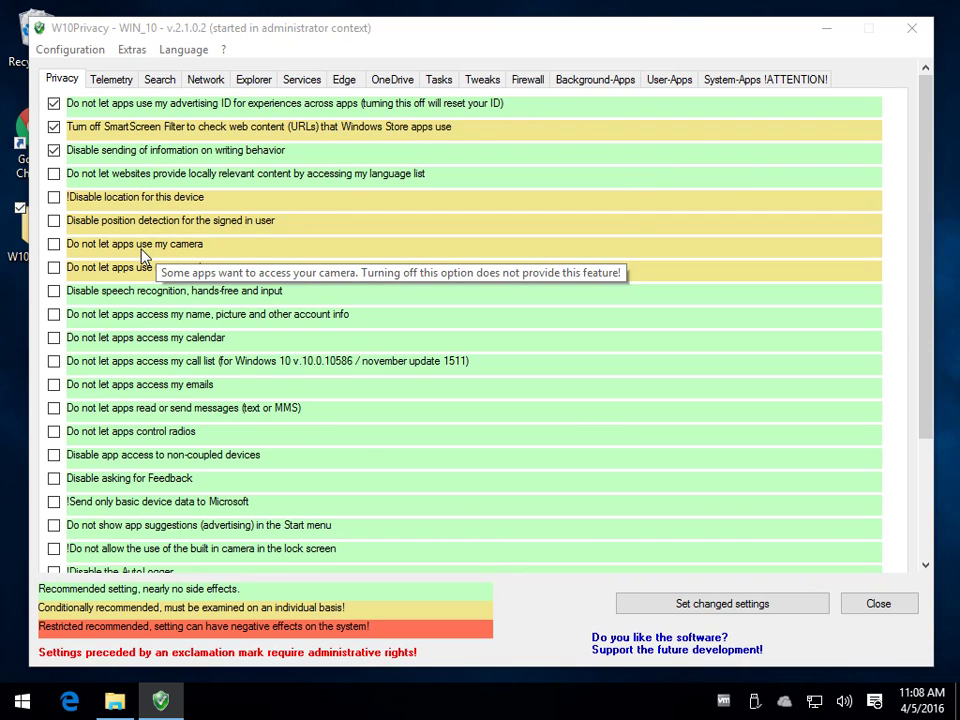
pyautogui.click(790, 80)
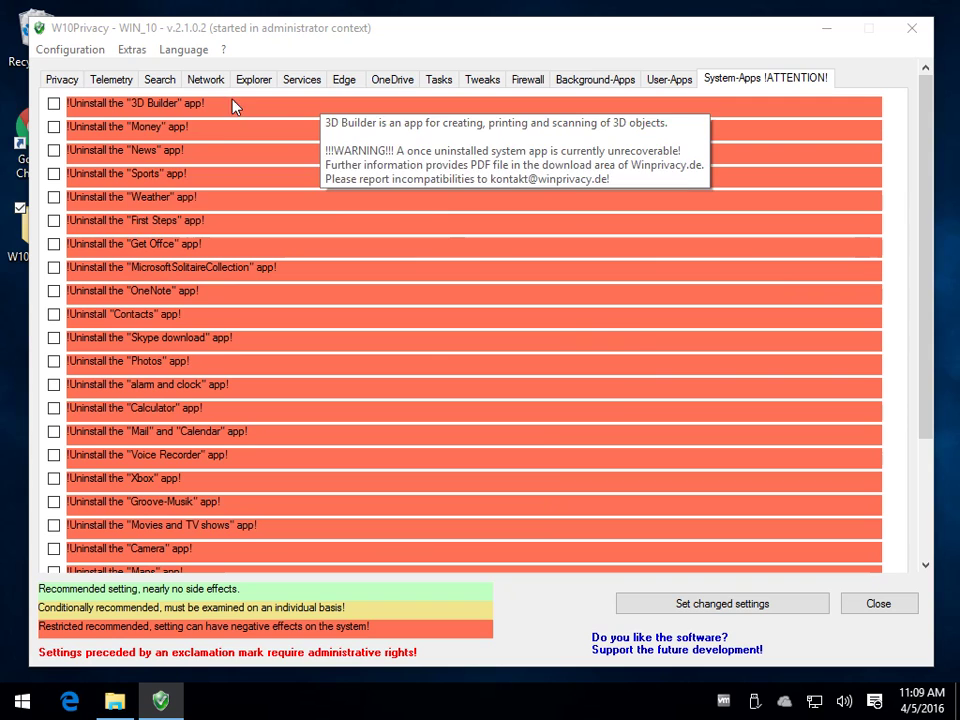
pyautogui.click(66, 81)
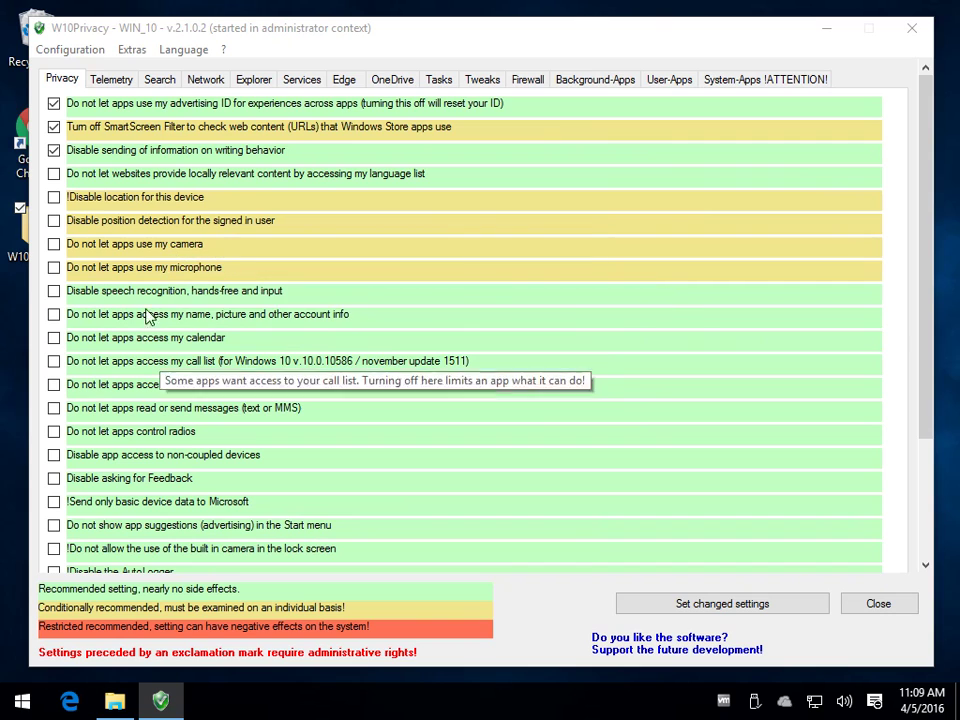
pyautogui.click(110, 80)
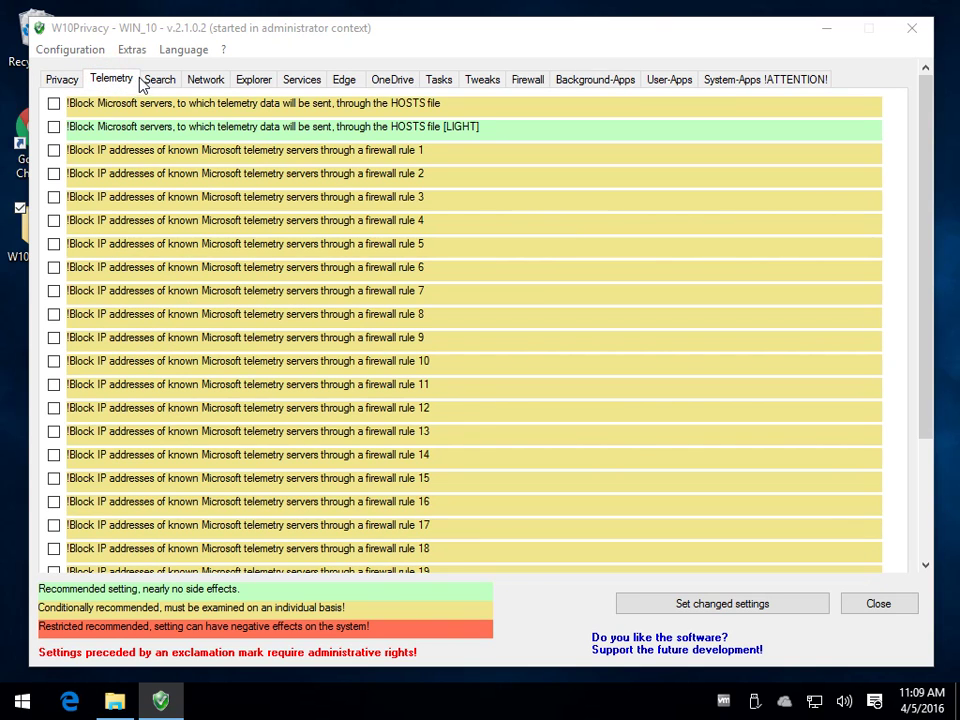
pyautogui.click(162, 82)
pyautogui.click(205, 84)
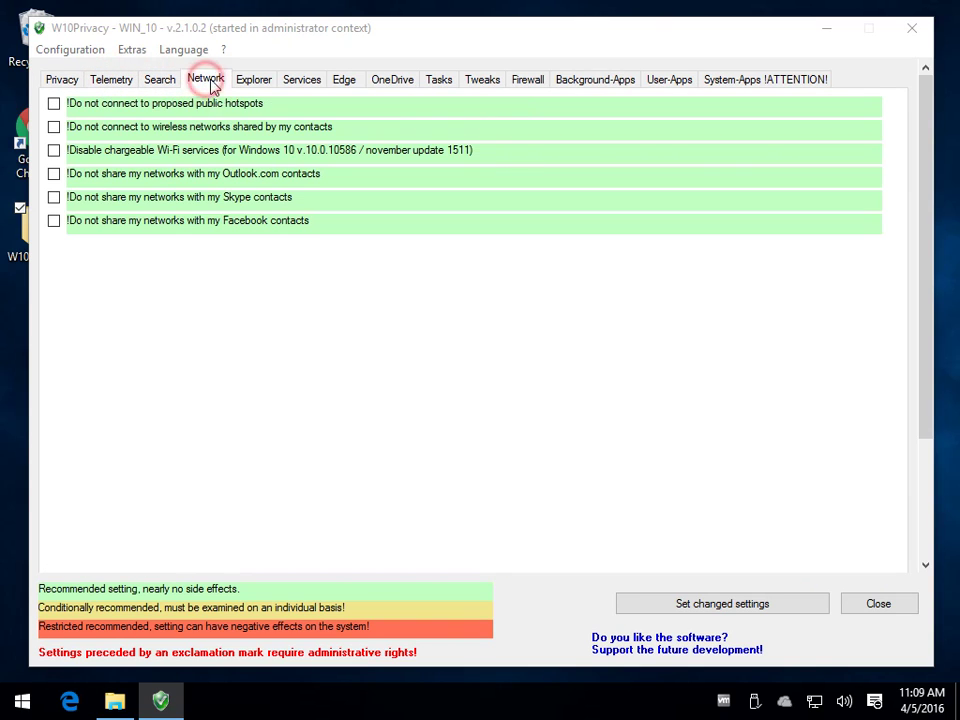
pyautogui.click(251, 84)
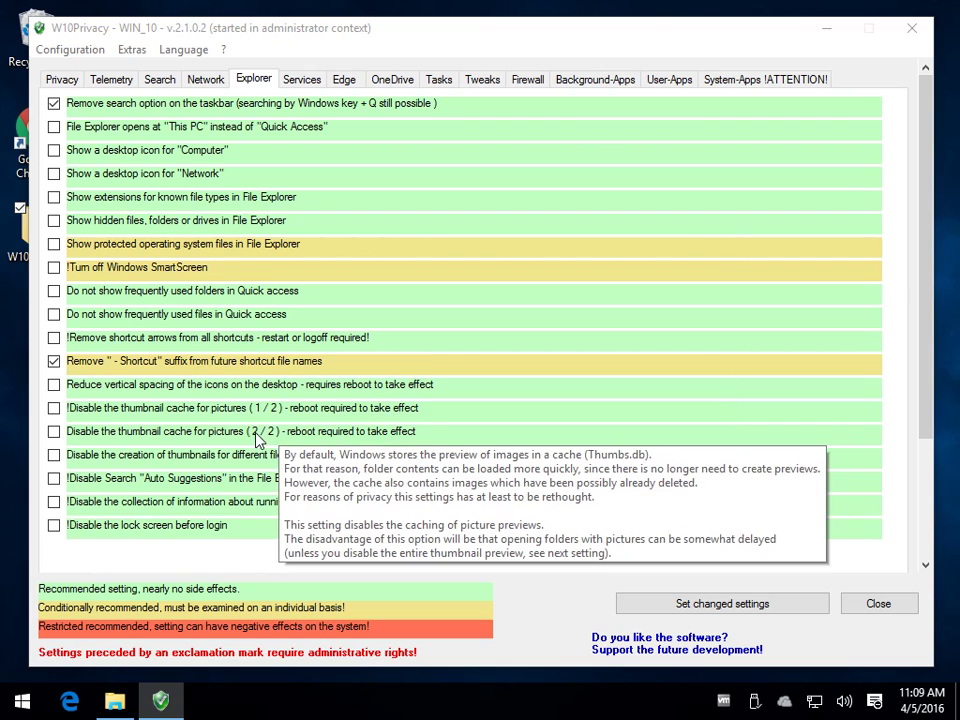
pyautogui.click(300, 80)
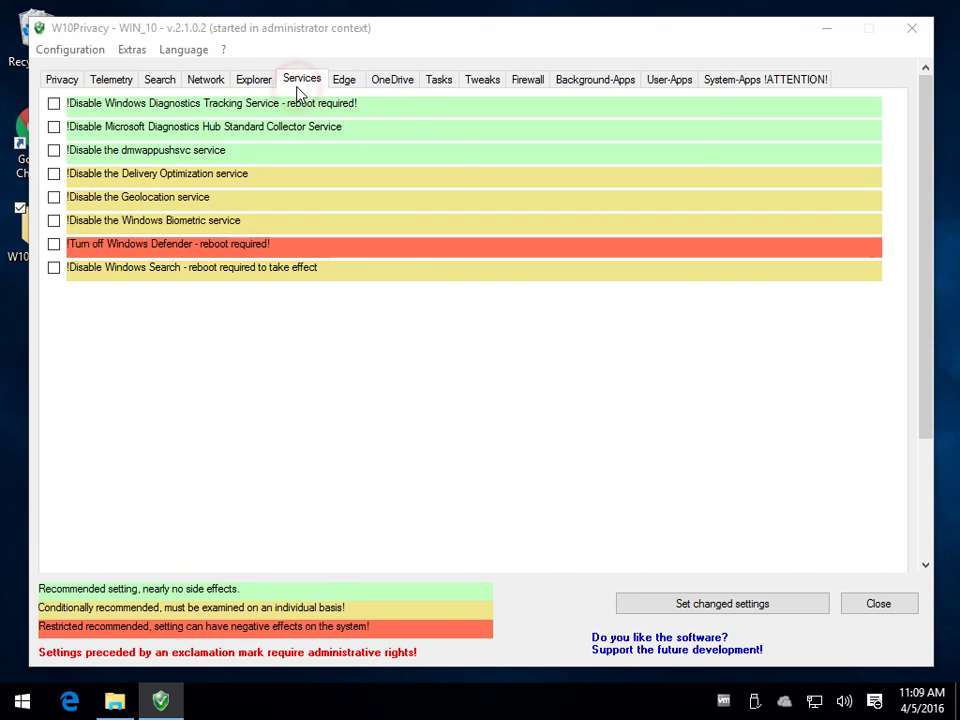
pyautogui.moveTo(187, 183)
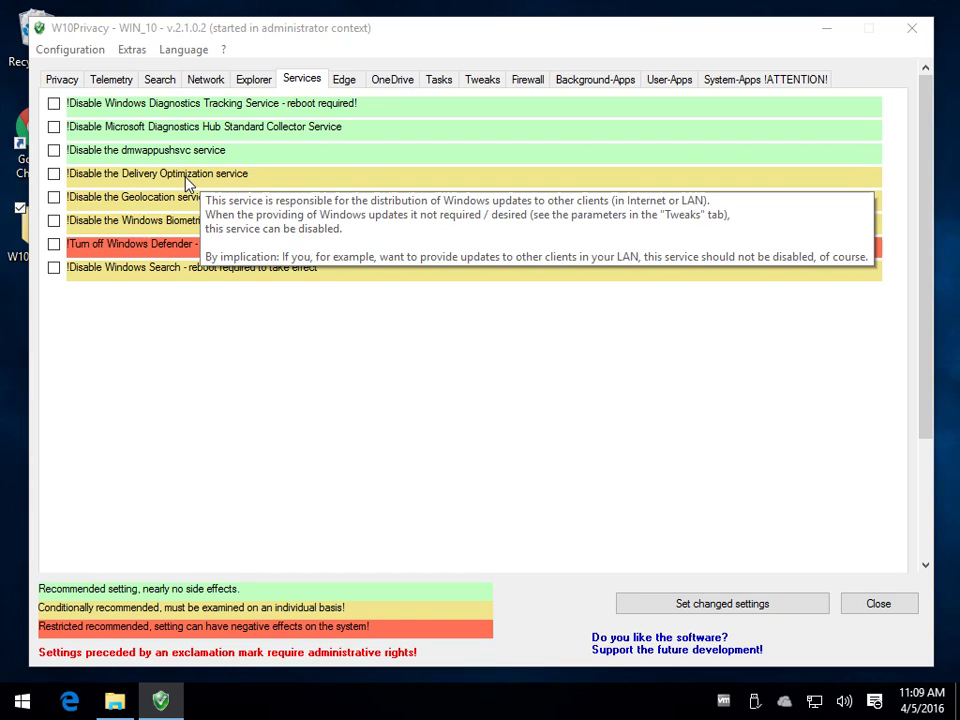
pyautogui.click(64, 82)
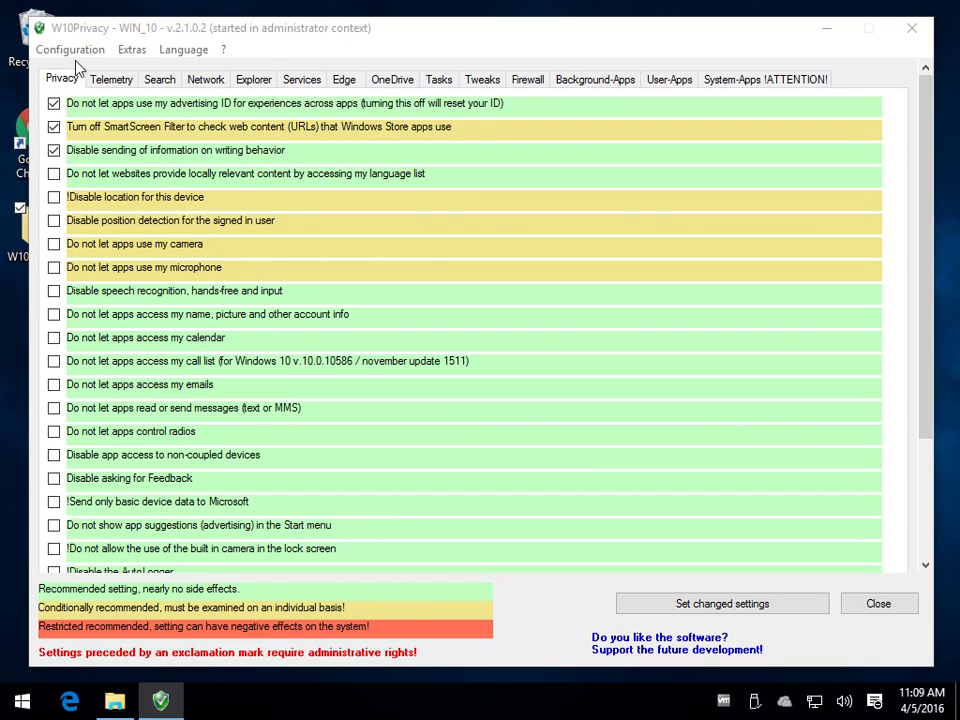
# Step: Save the current configuration as W10Privacy1.ini and dismiss the saved confirmation
pyautogui.click(66, 49)
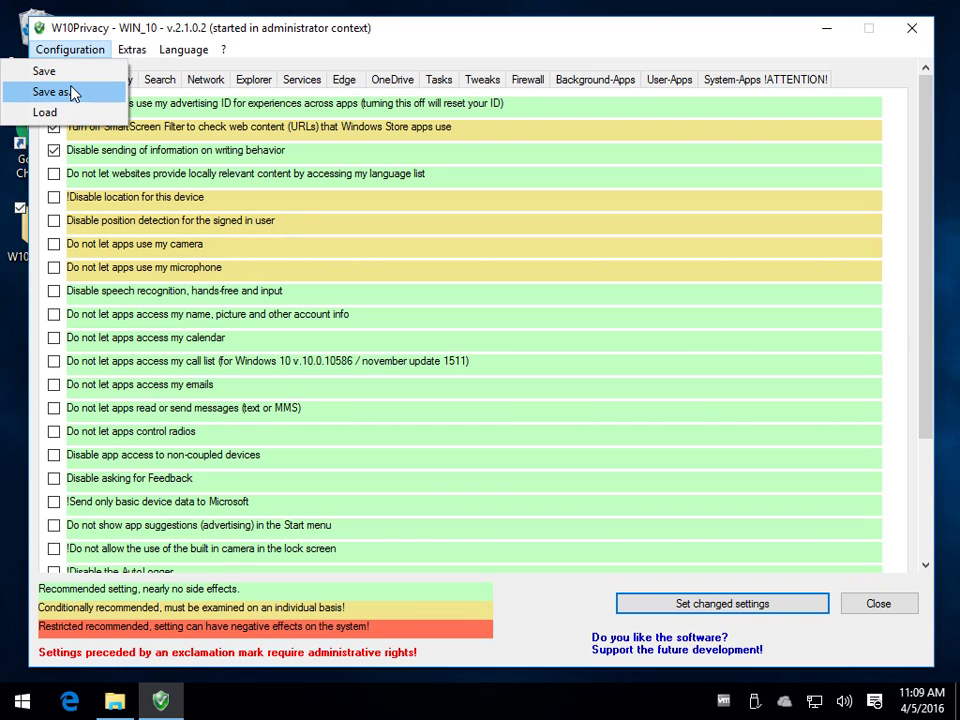
pyautogui.click(72, 92)
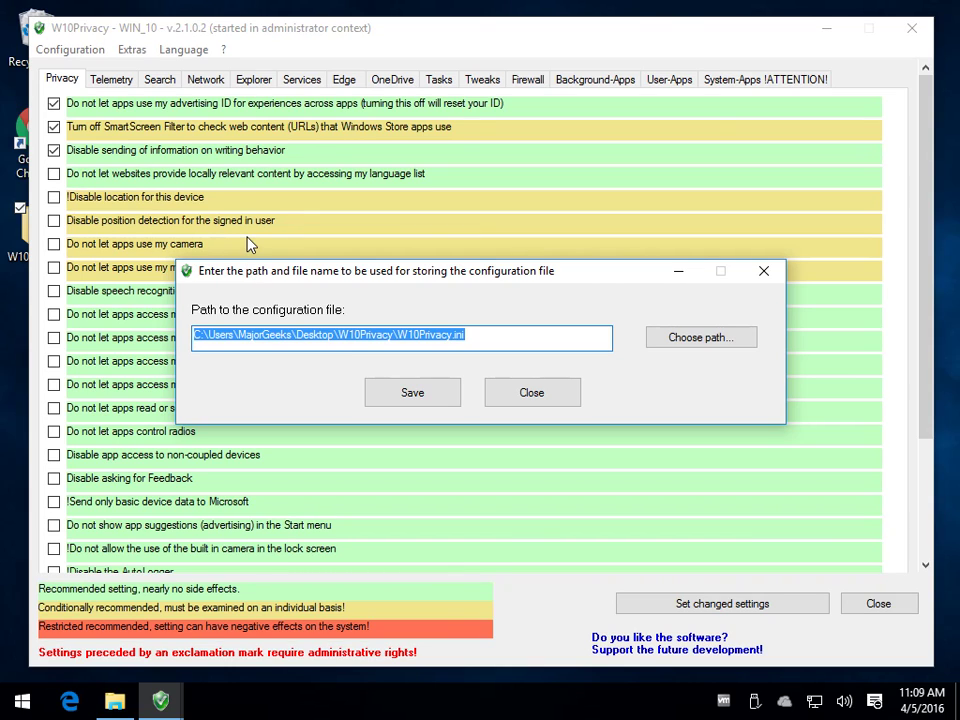
pyautogui.click(453, 340)
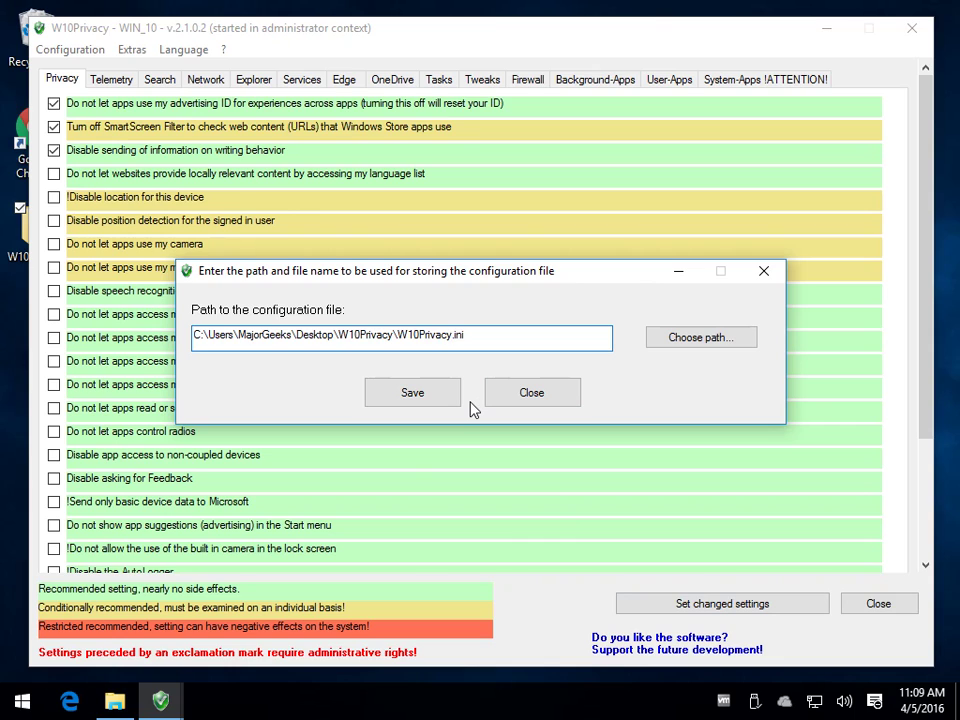
pyautogui.write('1')
pyautogui.click(416, 392)
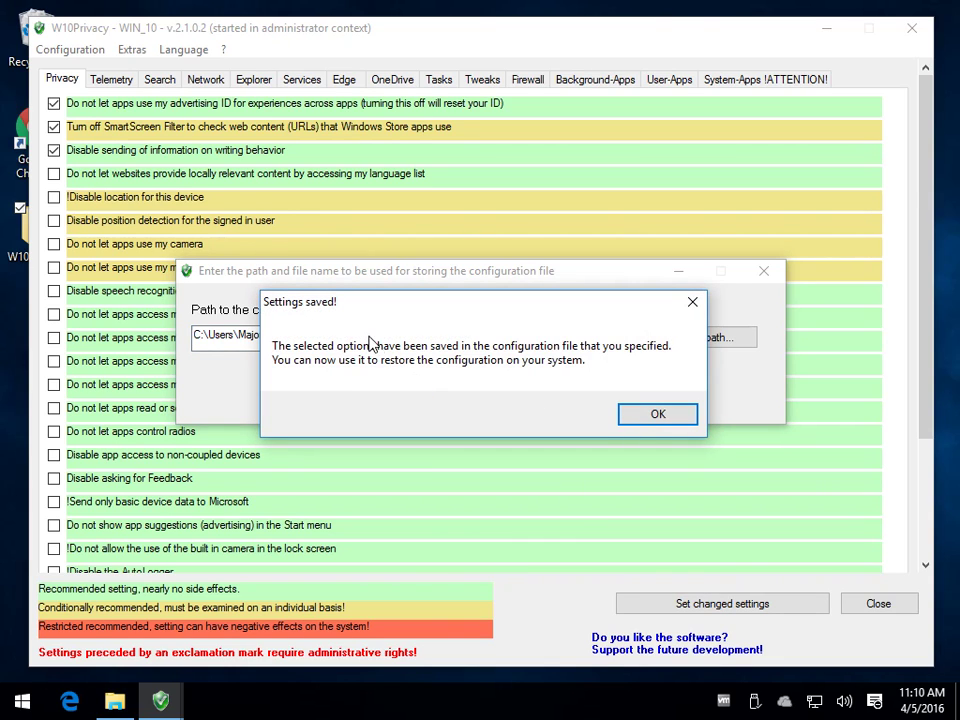
pyautogui.click(650, 418)
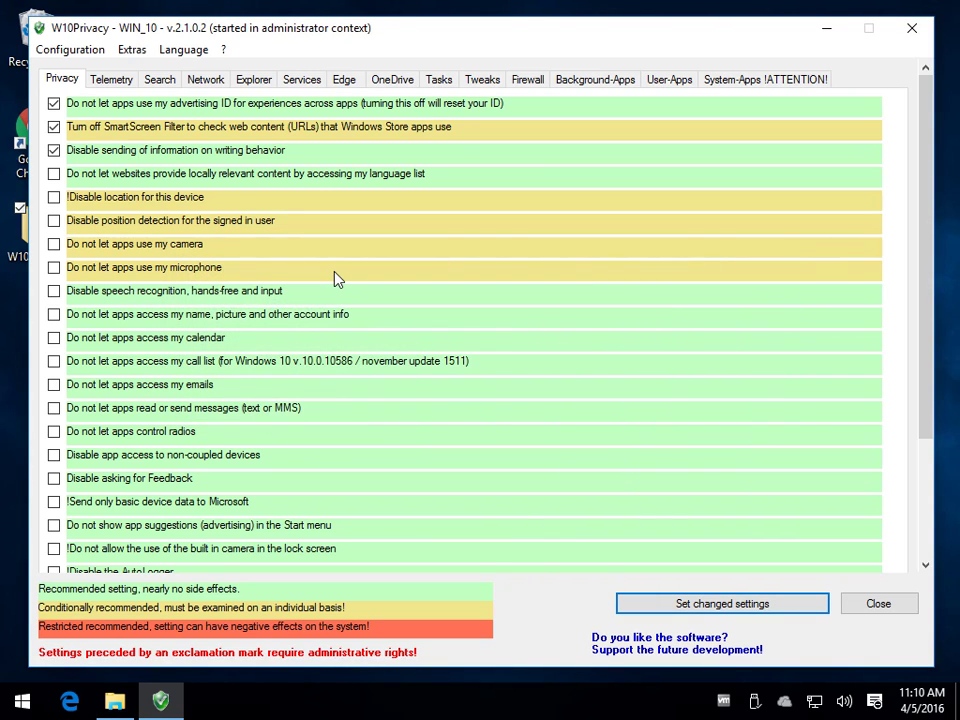
# Step: Enable blocking of name/picture/account info and non-coupled devices plus basic device data only, then apply and restart
pyautogui.click(55, 315)
pyautogui.click(55, 455)
pyautogui.click(55, 501)
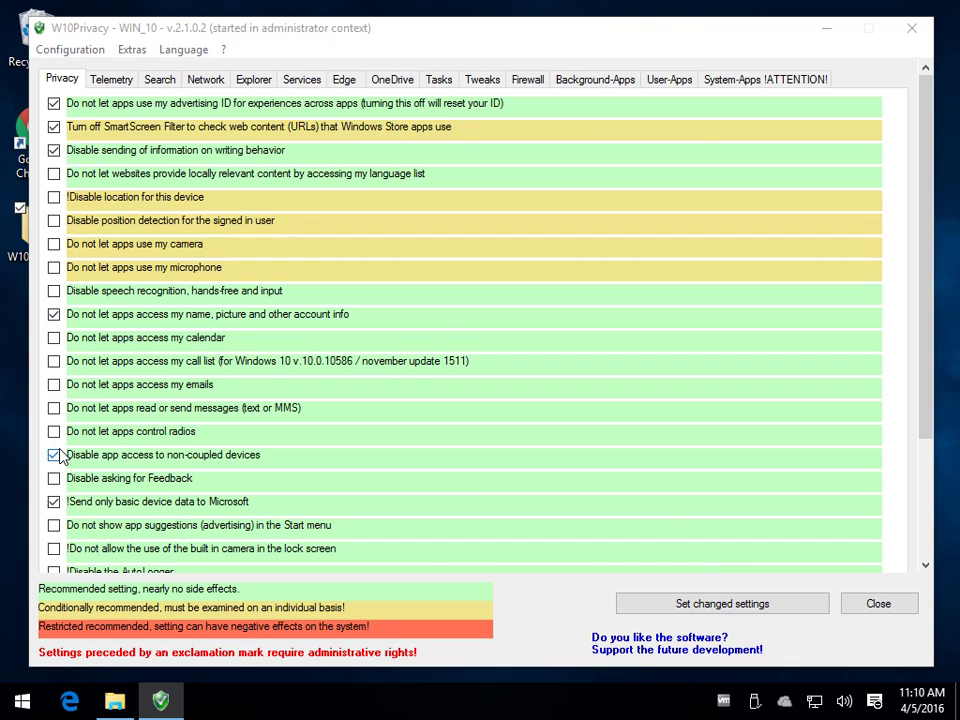
pyautogui.click(700, 605)
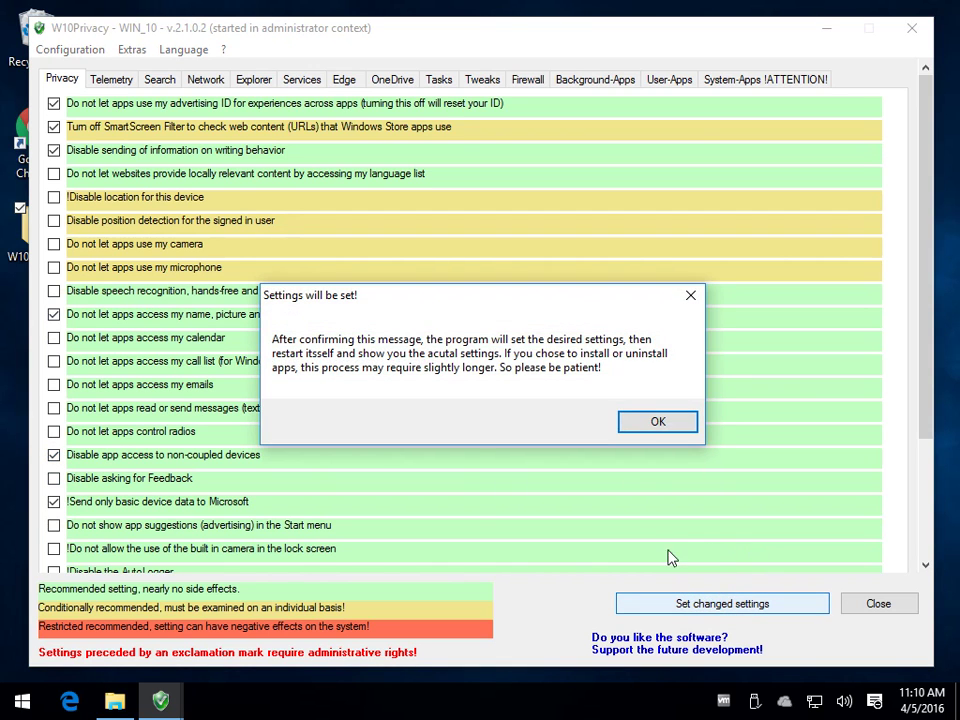
pyautogui.click(653, 424)
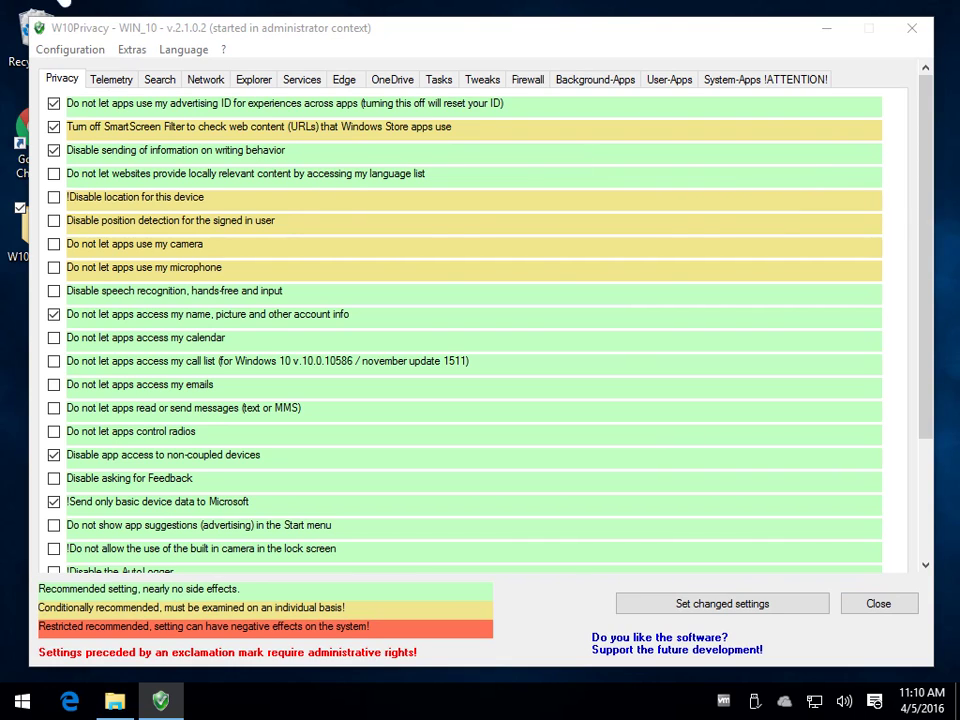
# Step: Save the six-option configuration as W10Privacy2.ini alongside W10Privacy1.ini
pyautogui.click(64, 48)
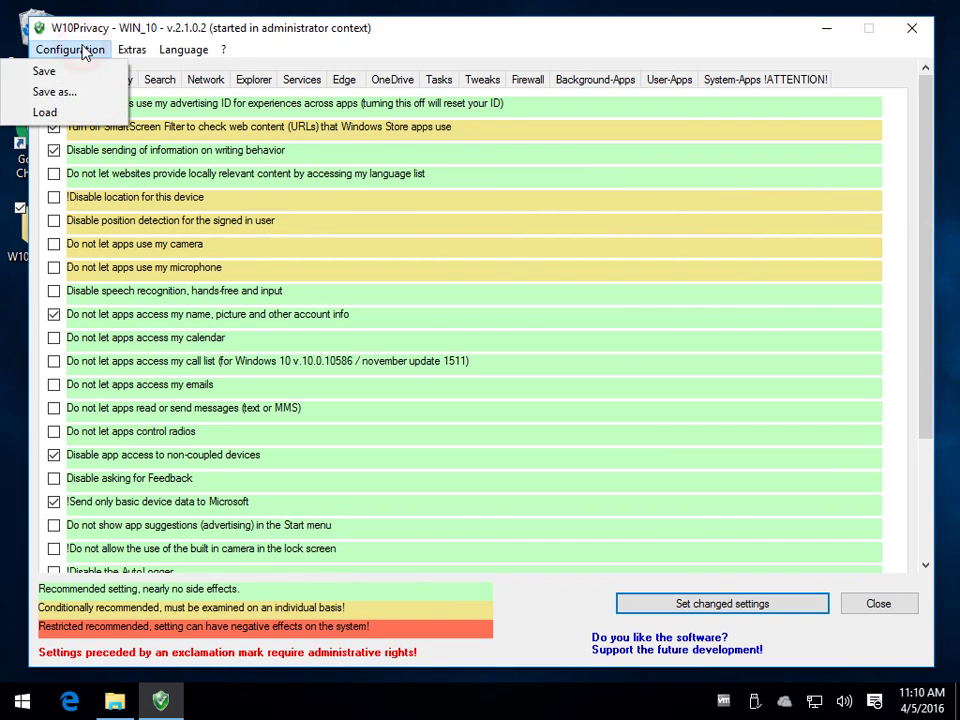
pyautogui.click(63, 92)
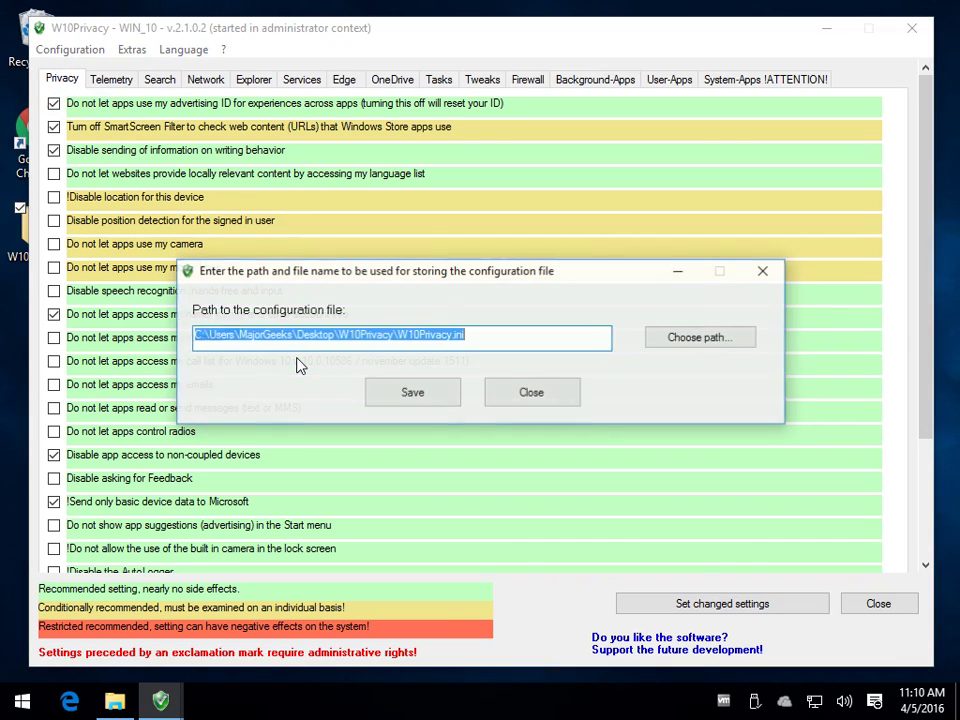
pyautogui.click(422, 336)
pyautogui.press('Right')
pyautogui.press('Right')
pyautogui.press('Right')
pyautogui.press('Right')
pyautogui.press('Right')
pyautogui.press('Right')
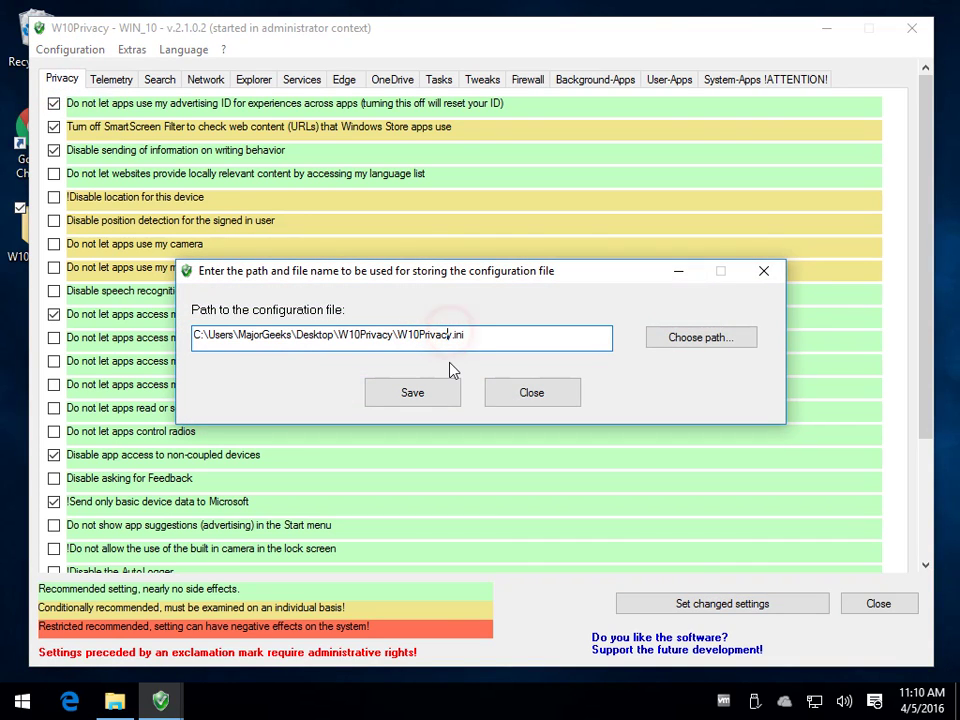
pyautogui.write('2')
pyautogui.click(426, 394)
pyautogui.click(645, 411)
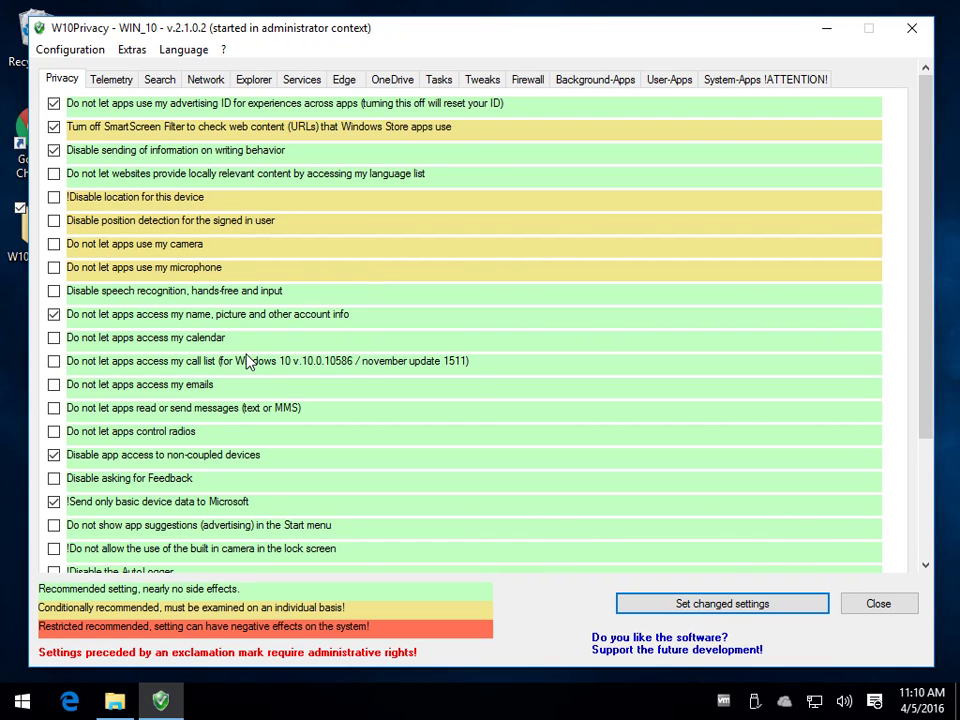
# Step: Review the Telemetry, Services, Edge, OneDrive, Tasks and Tweaks settings categories
pyautogui.click(113, 82)
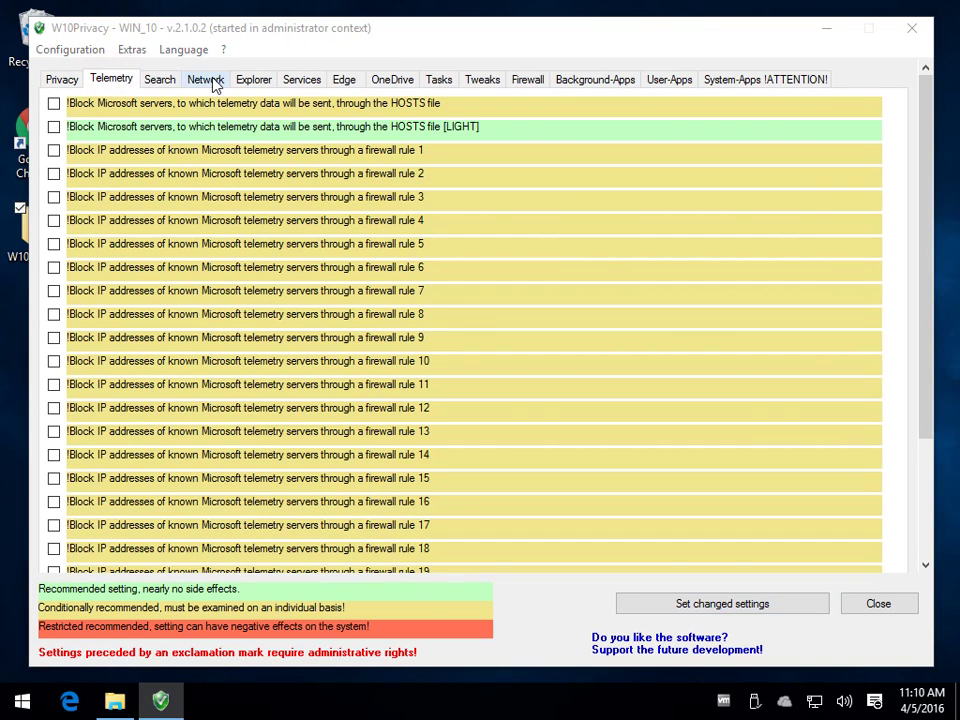
pyautogui.click(311, 88)
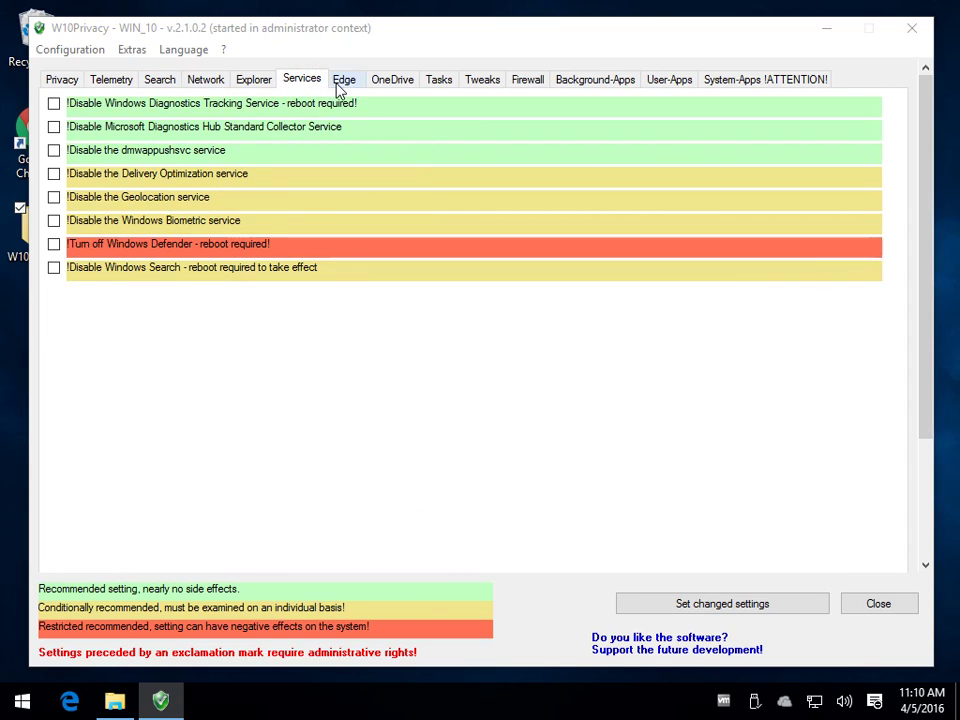
pyautogui.click(338, 87)
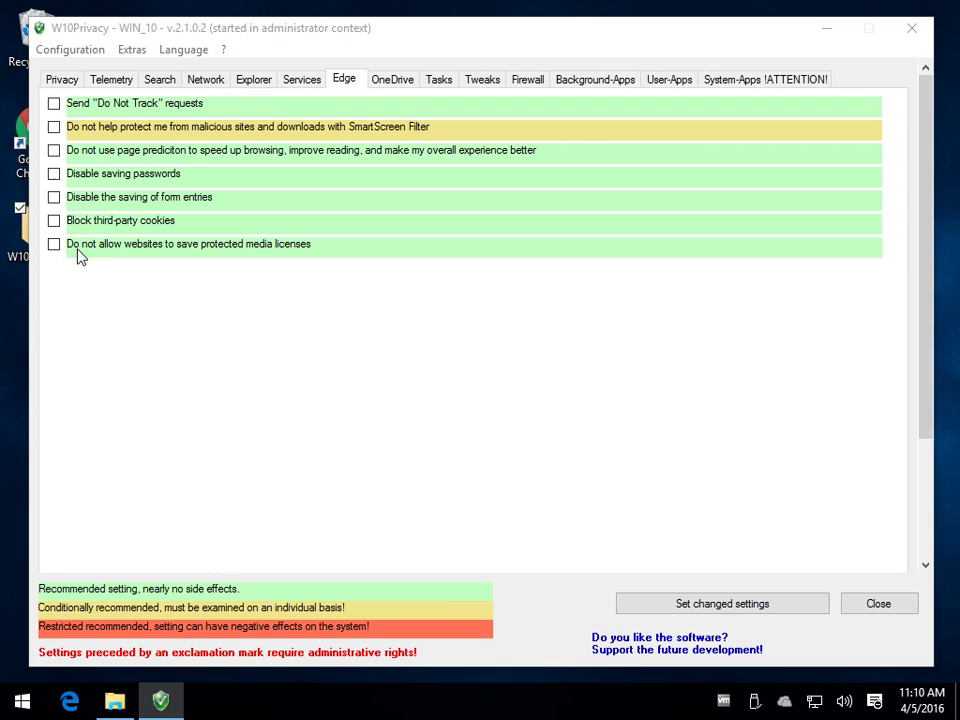
pyautogui.click(398, 80)
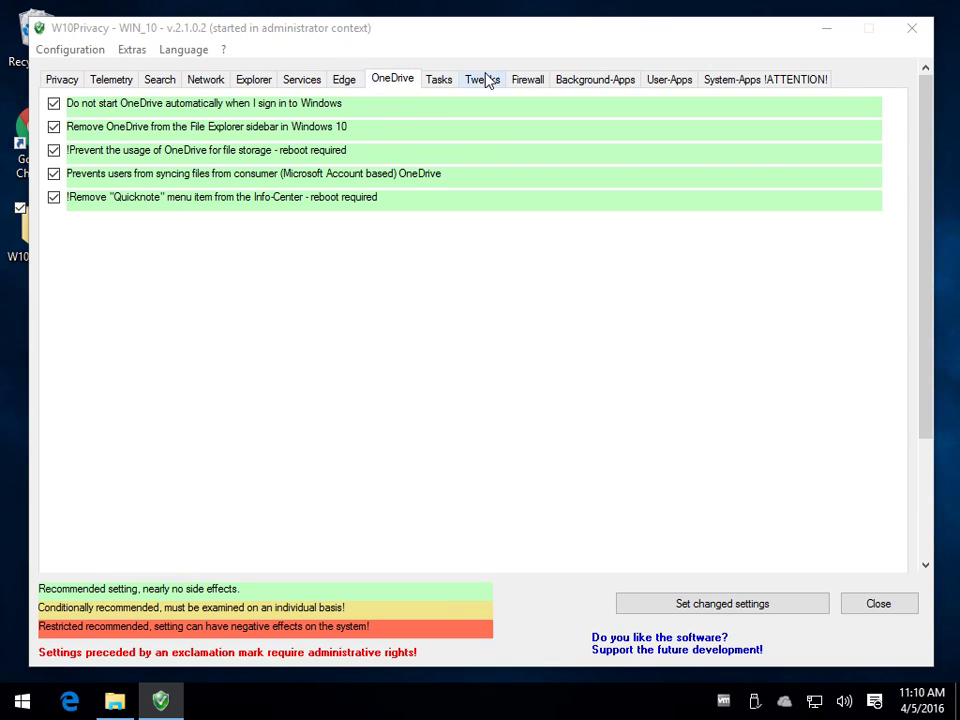
pyautogui.click(440, 79)
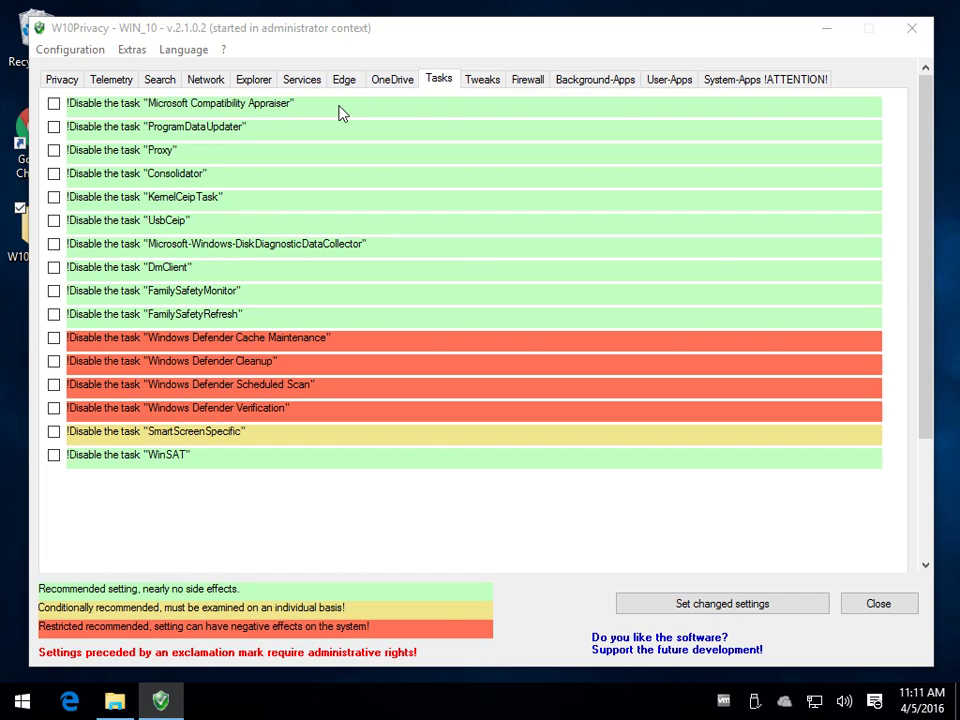
pyautogui.click(484, 80)
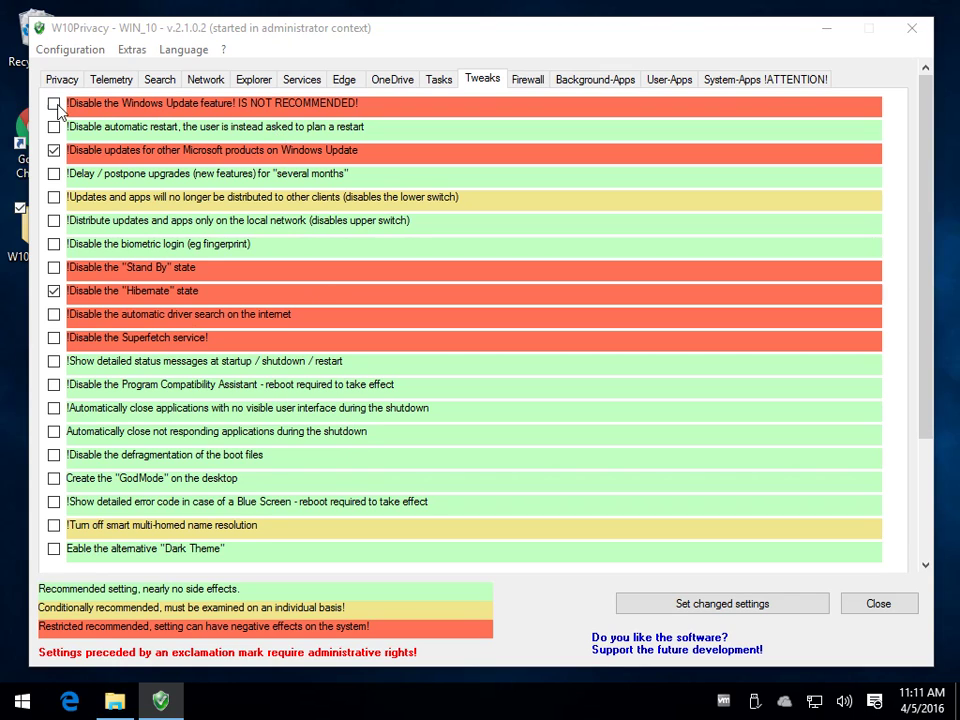
# Step: Browse the Firewall list, then the Background-Apps and User-Apps categories, ending on Privacy
pyautogui.click(529, 81)
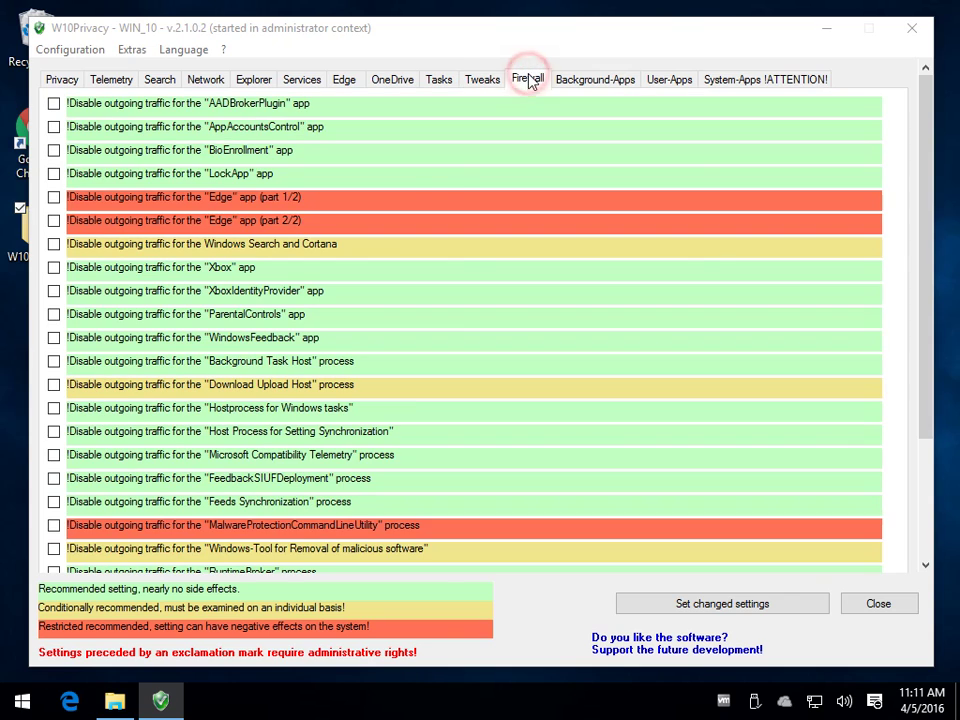
pyautogui.scroll(-3, 418, 194)
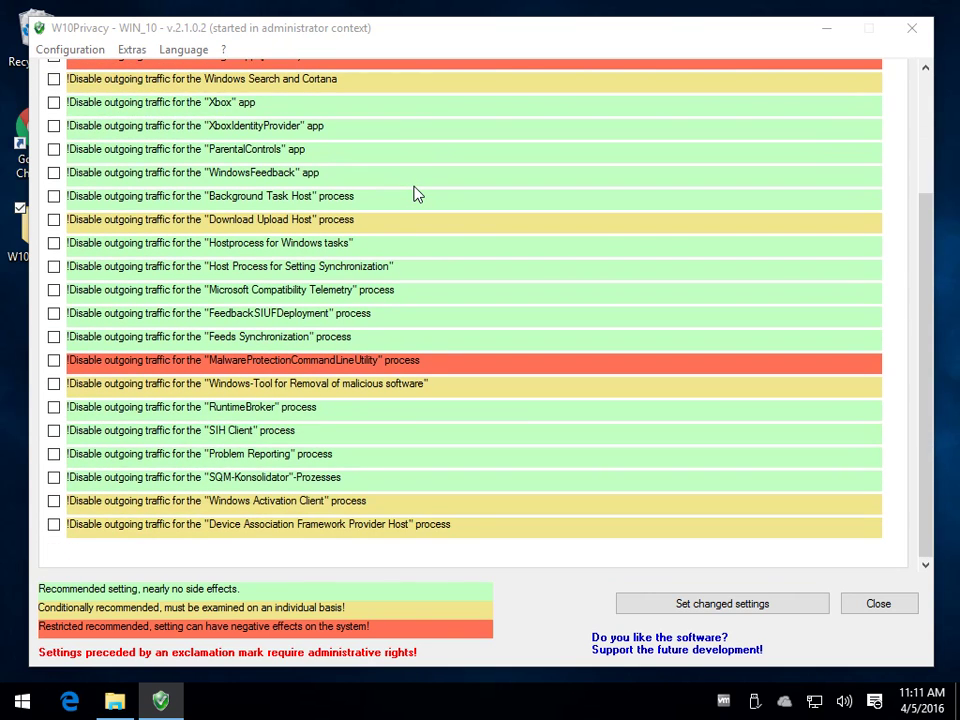
pyautogui.scroll(3, 418, 194)
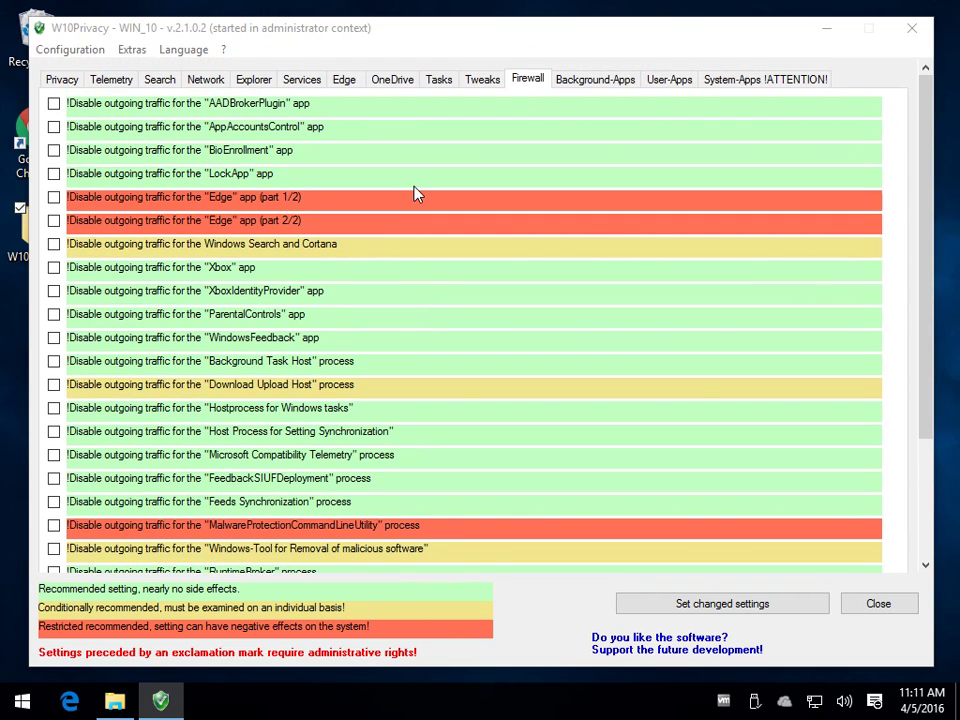
pyautogui.click(64, 80)
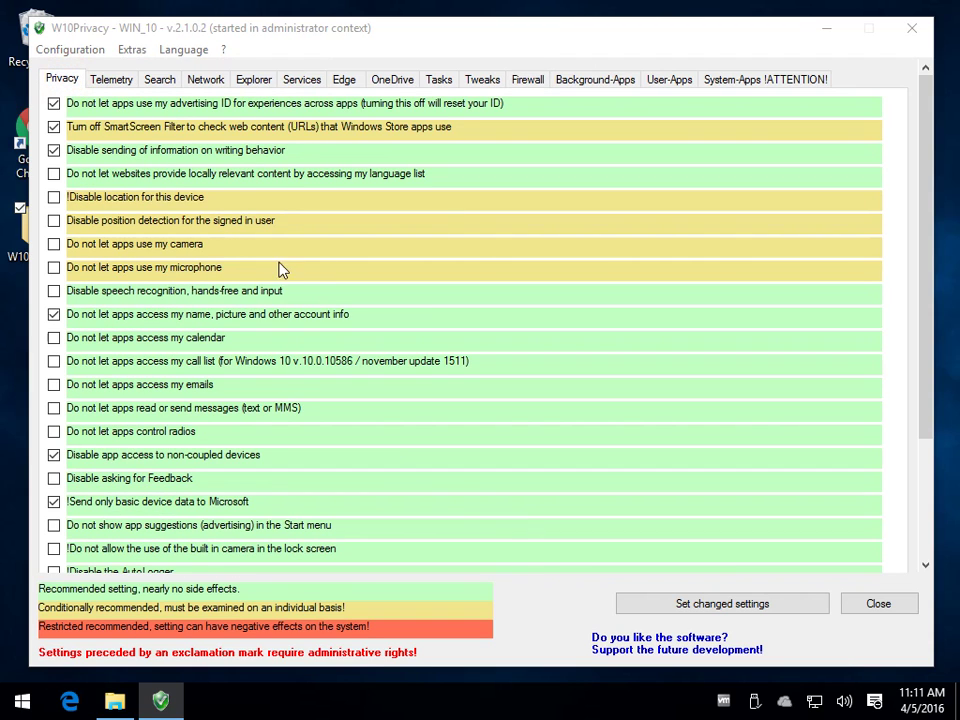
pyautogui.click(580, 80)
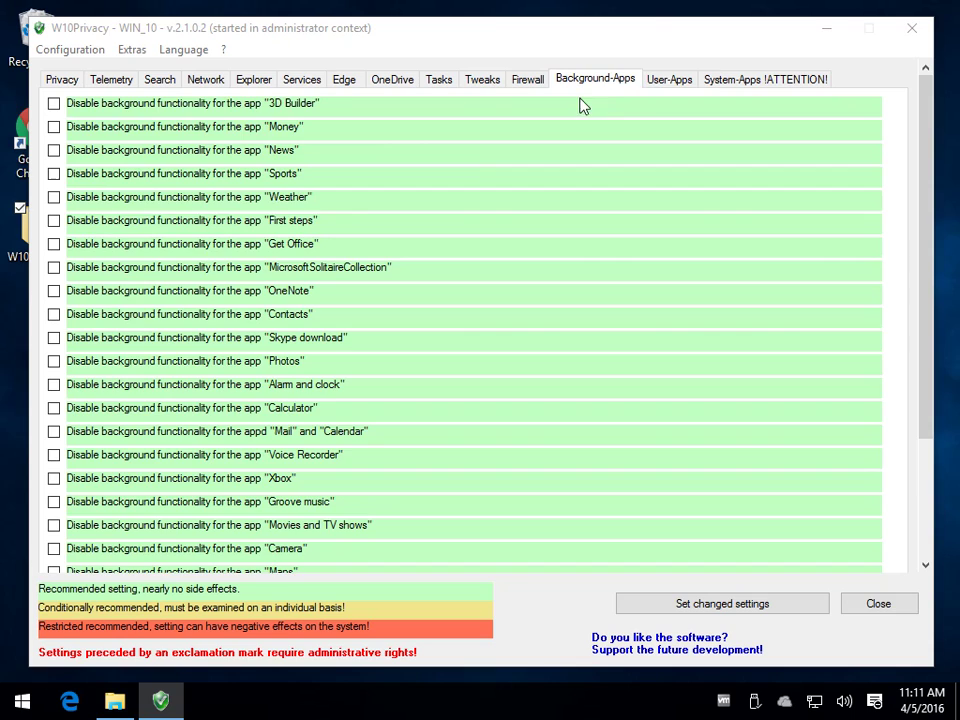
pyautogui.click(662, 82)
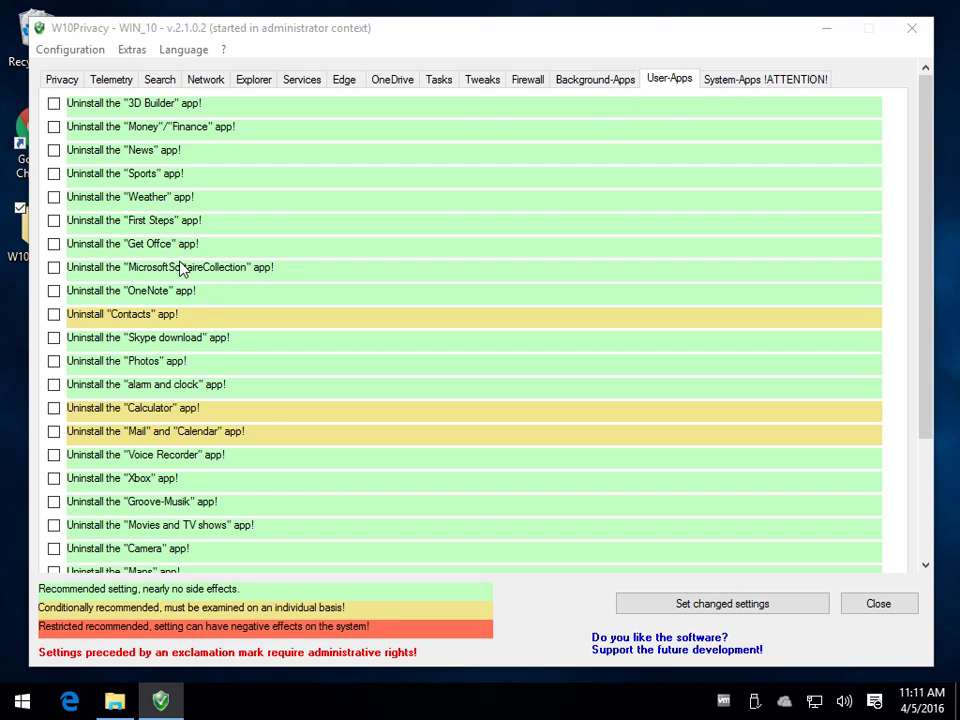
pyautogui.click(62, 84)
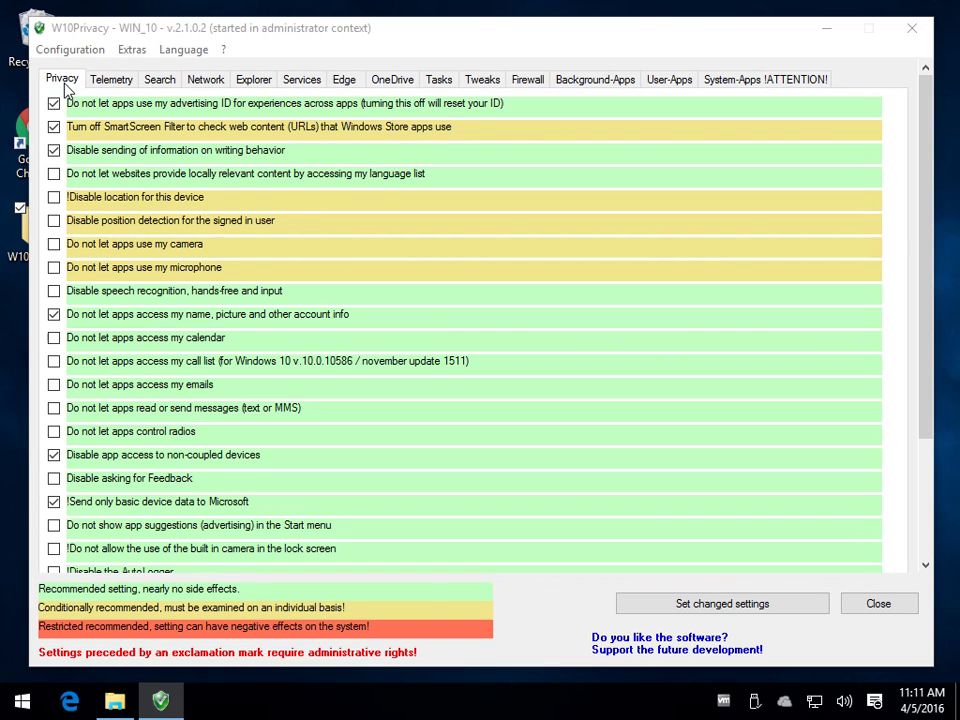
# Step: Load the W10Privacy.ini configuration file and acknowledge the loaded message
pyautogui.click(58, 48)
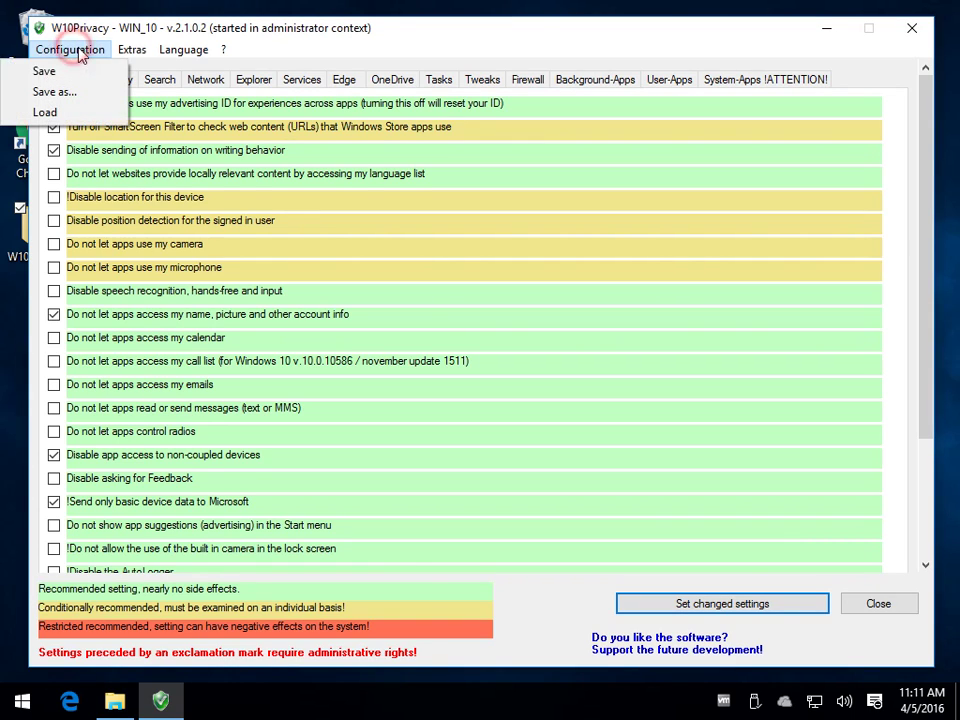
pyautogui.click(48, 110)
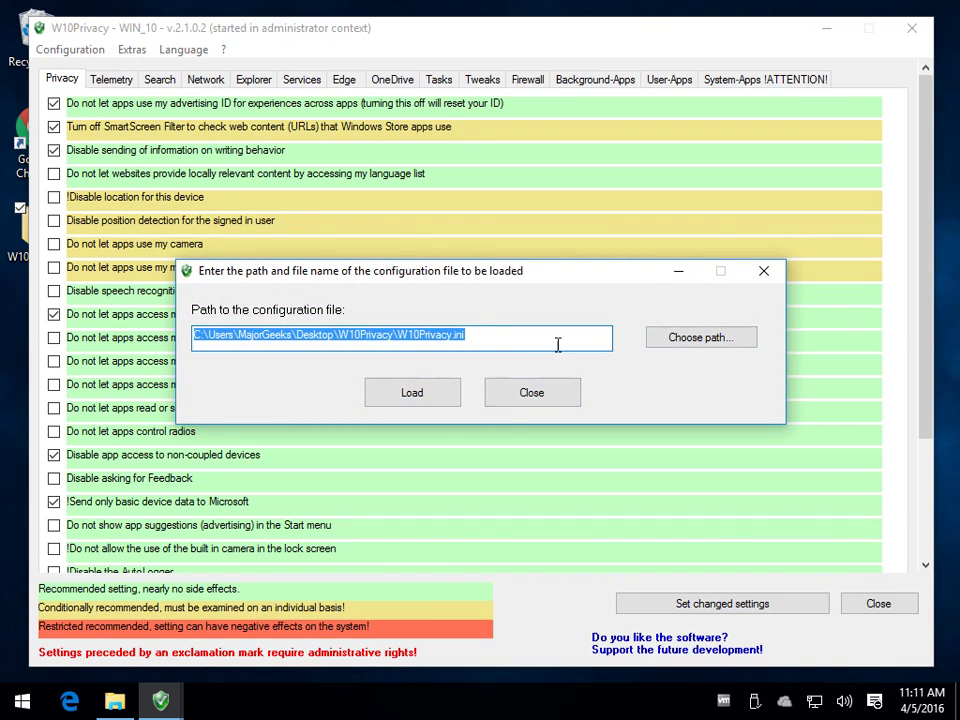
pyautogui.click(731, 338)
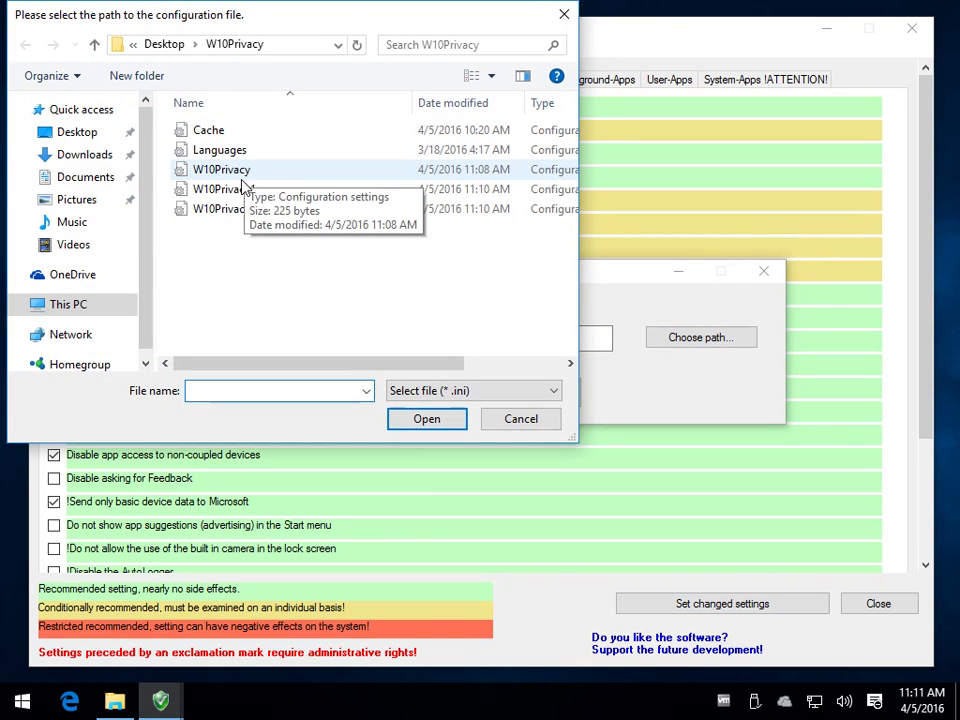
pyautogui.doubleClick(230, 170)
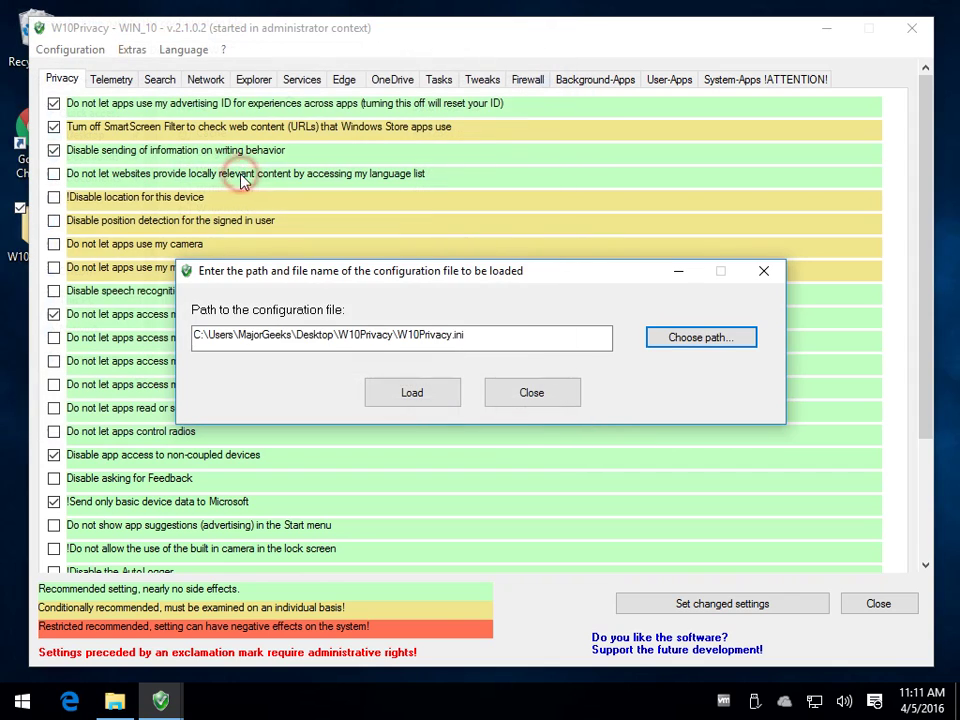
pyautogui.click(437, 393)
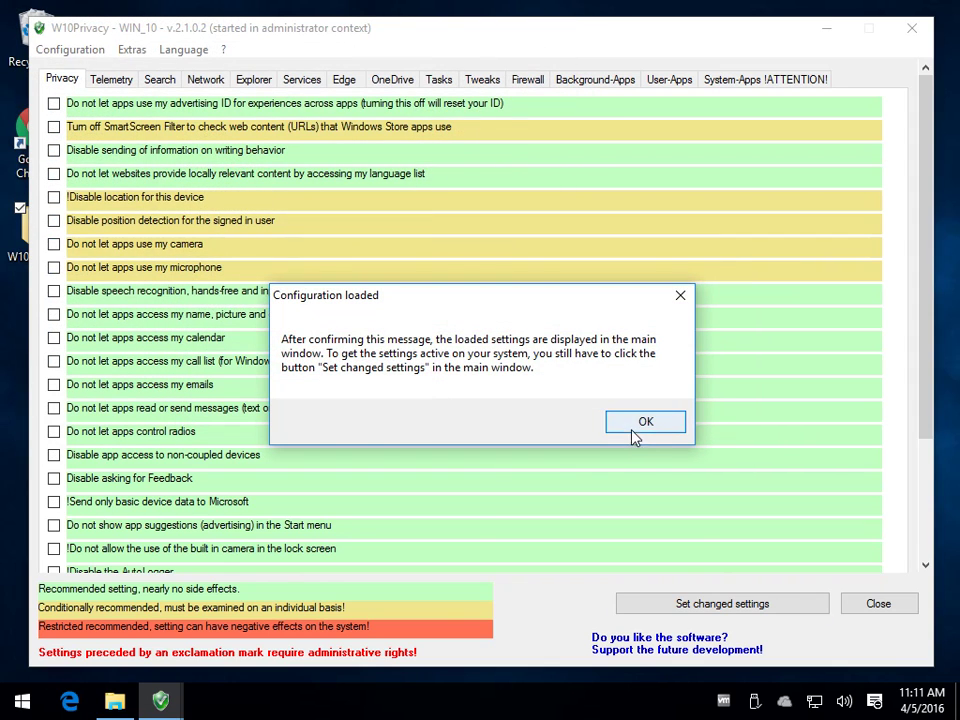
pyautogui.click(636, 422)
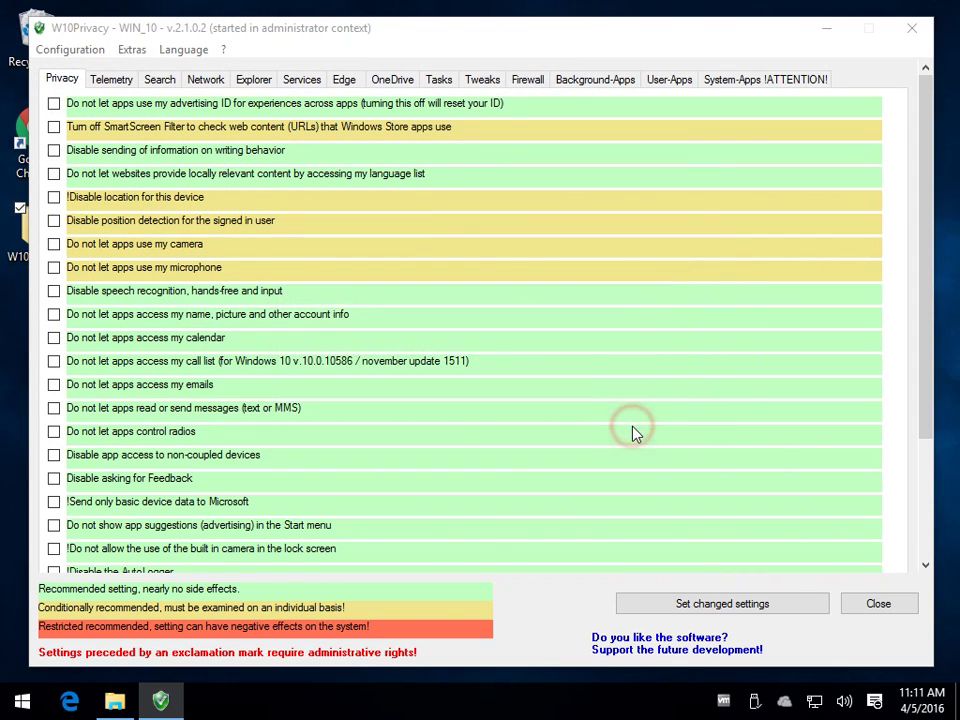
# Step: Check the Telemetry, Network, Explorer, Services, Edge and OneDrive categories under the loaded configuration
pyautogui.click(112, 82)
pyautogui.click(206, 80)
pyautogui.click(253, 80)
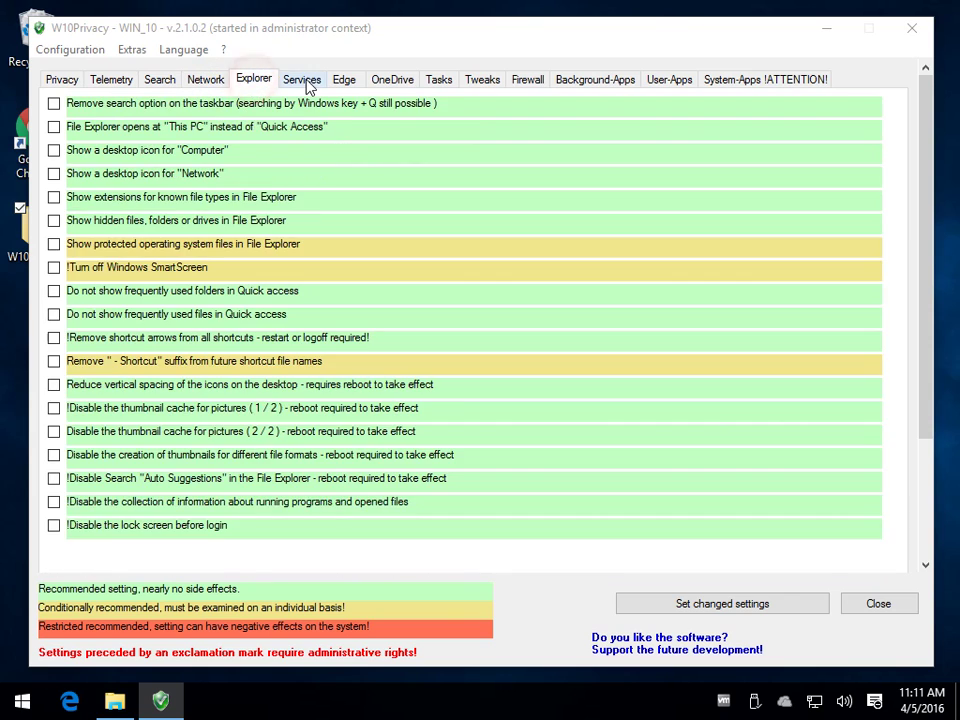
pyautogui.click(302, 80)
pyautogui.click(350, 84)
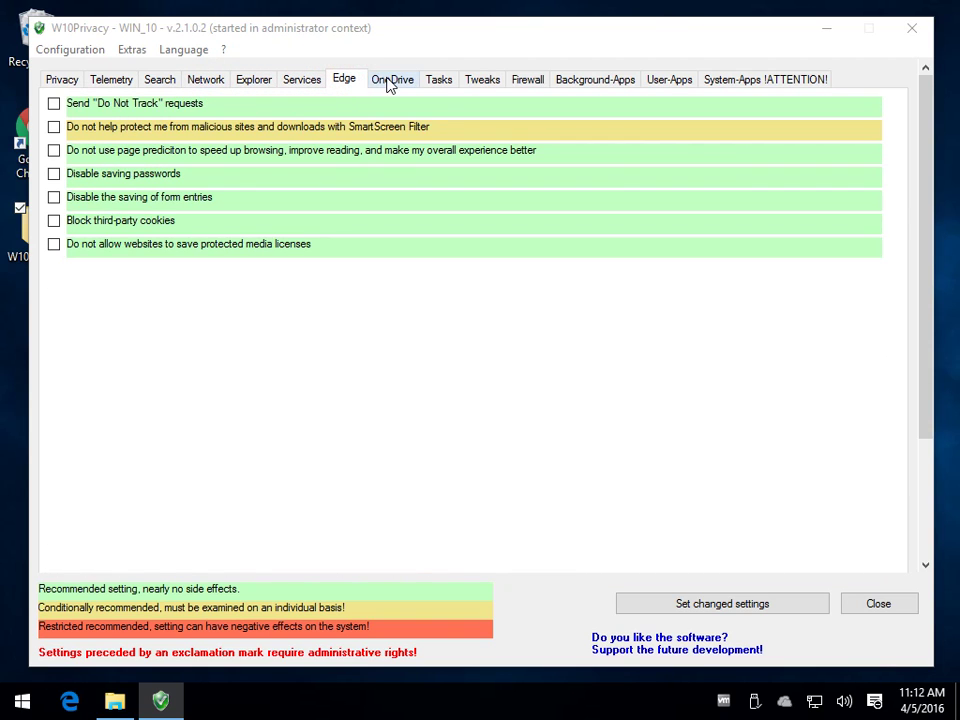
pyautogui.click(389, 84)
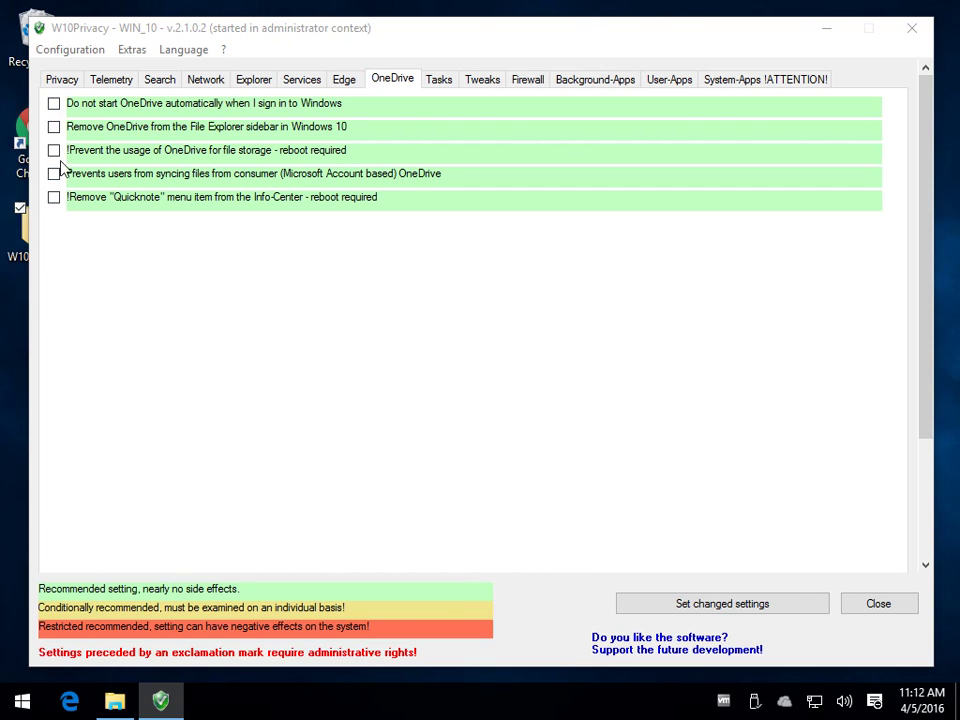
# Step: Apply the loaded all-unticked configuration via Set changed settings and confirm the restart
pyautogui.click(675, 618)
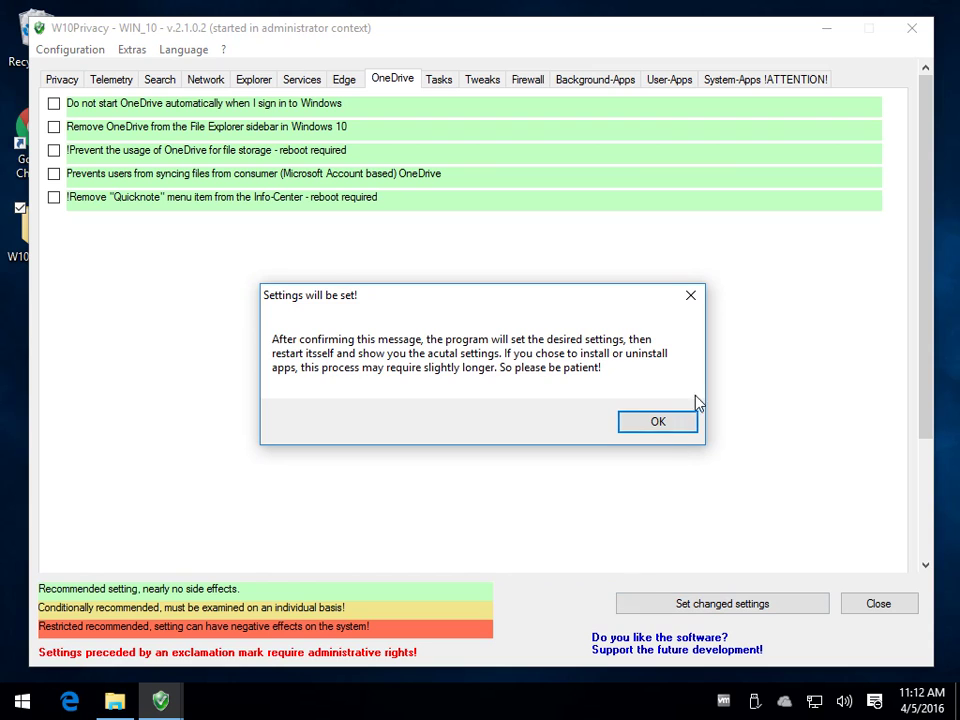
pyautogui.click(665, 420)
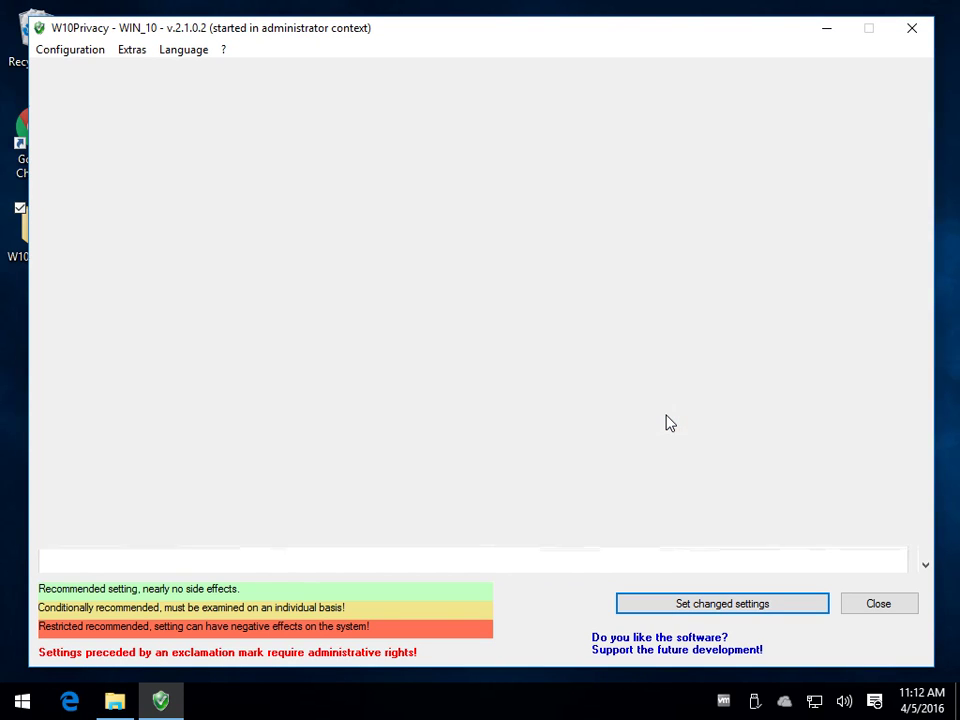